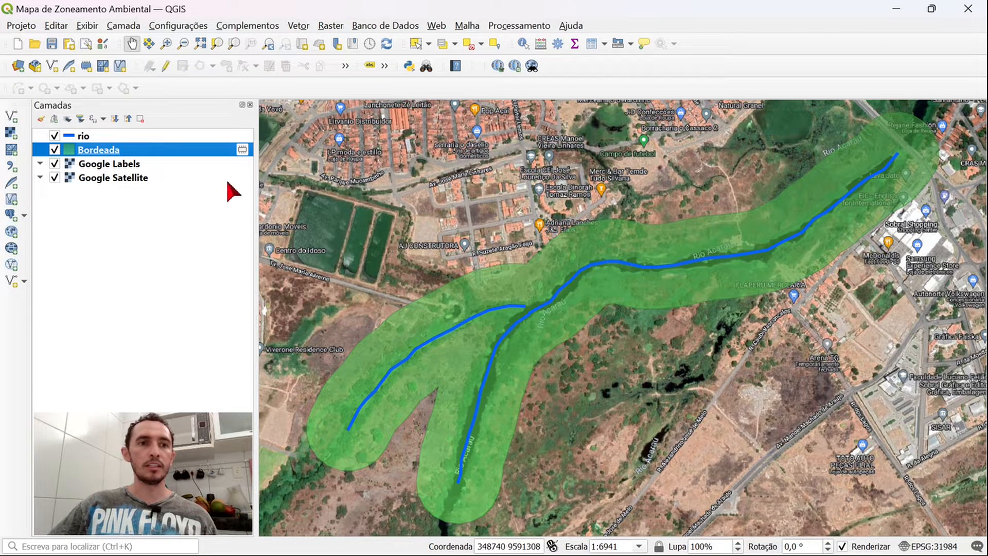
click(84, 135)
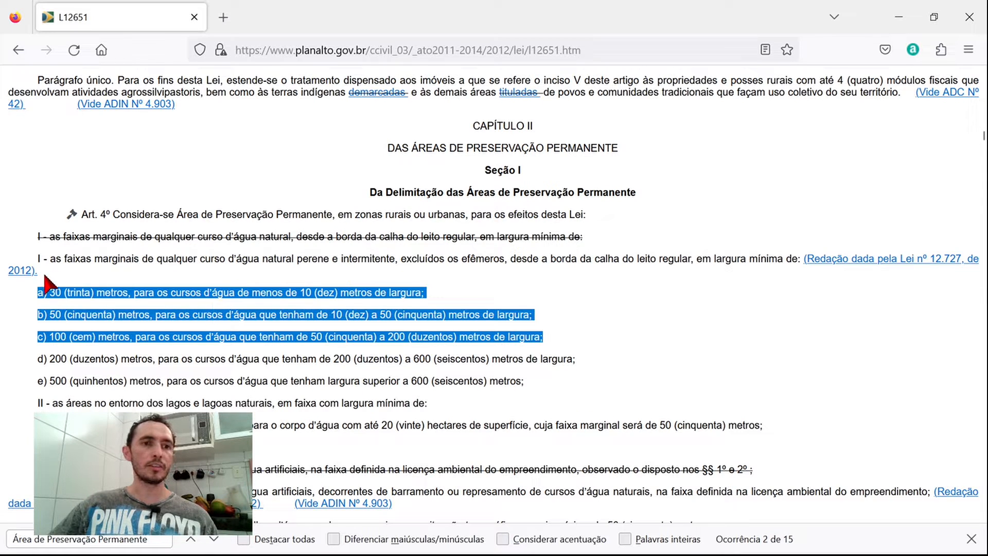
In the browser, examine items a to c of Art. 4 for the preservation strip required for each watercourse width
click(238, 308)
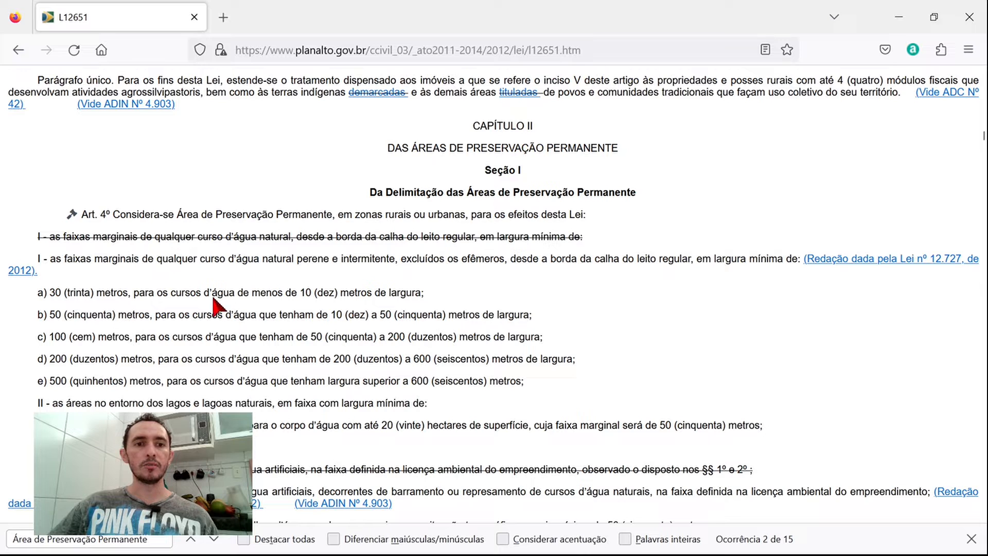
drag(259, 292, 432, 291)
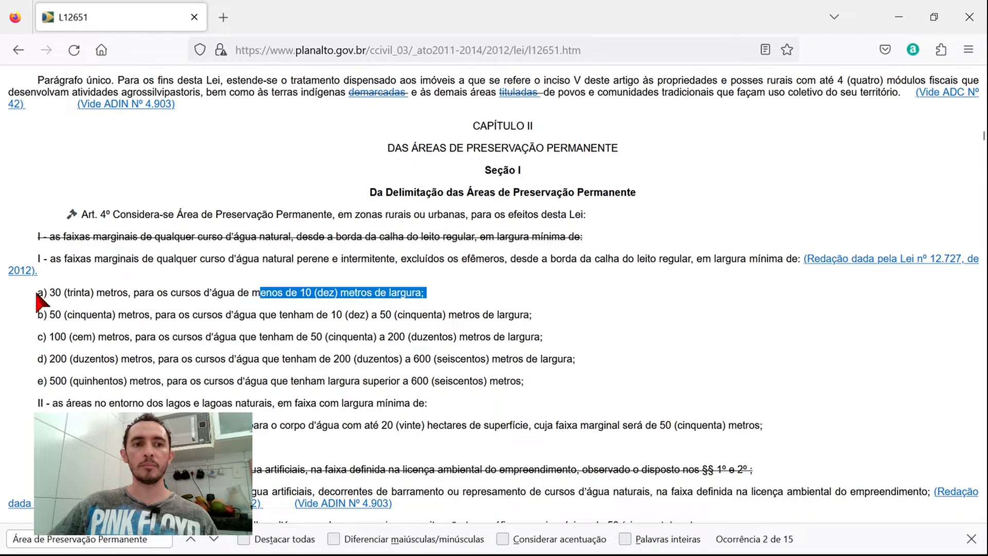
drag(38, 292, 130, 292)
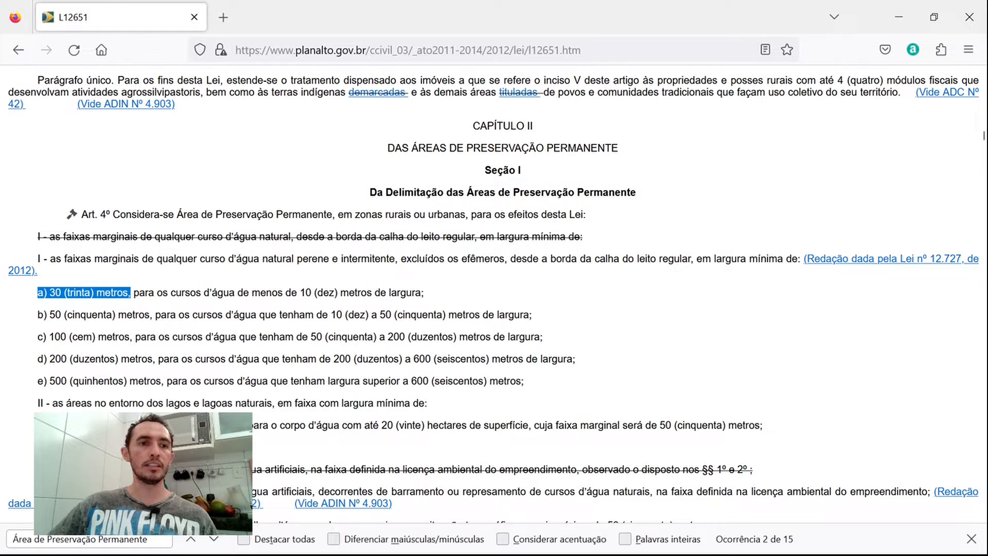
drag(37, 314, 150, 315)
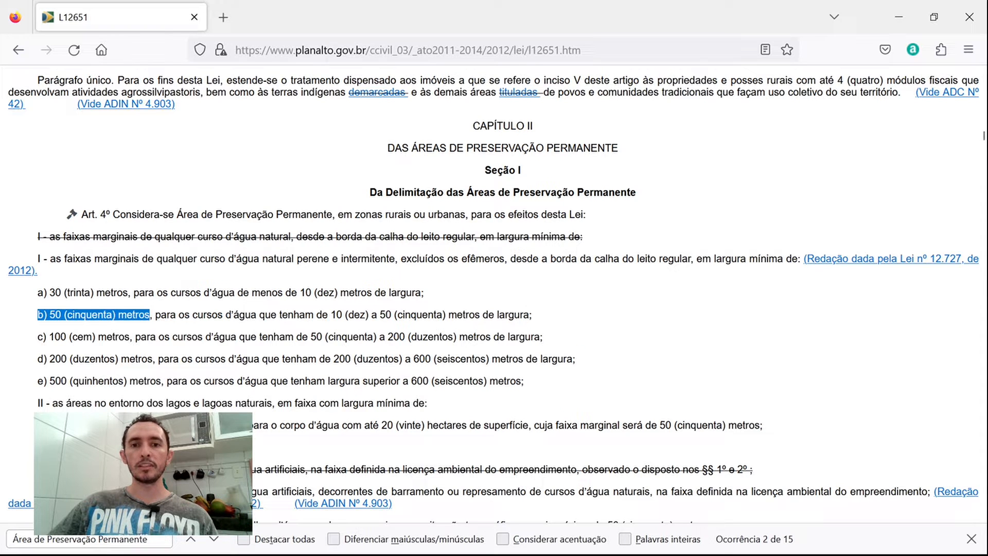
drag(42, 337, 124, 336)
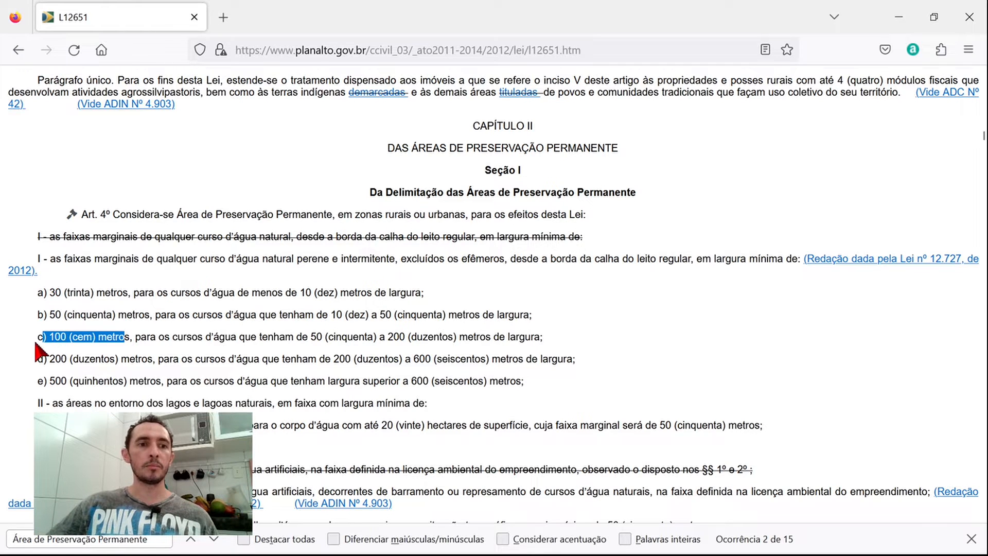
drag(307, 336, 540, 336)
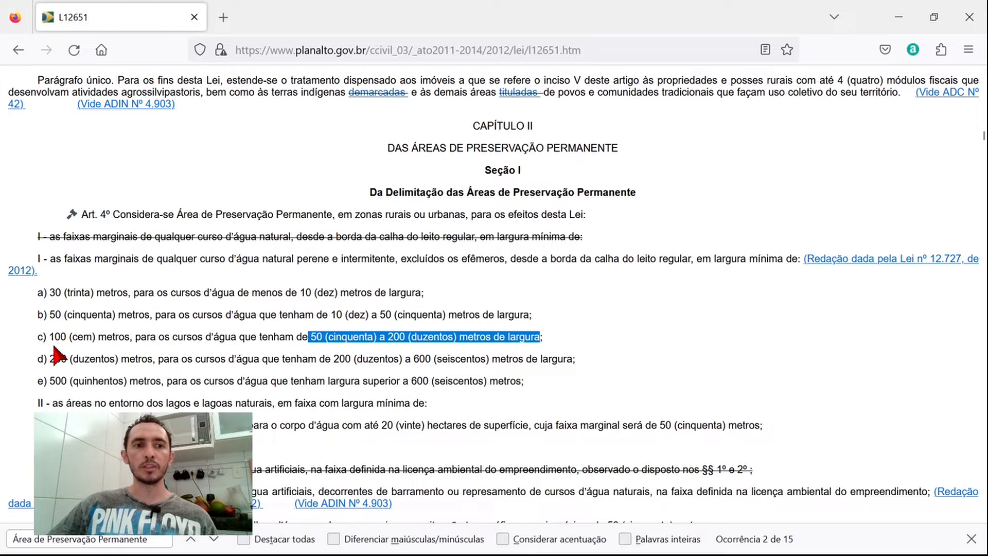
drag(38, 337, 125, 337)
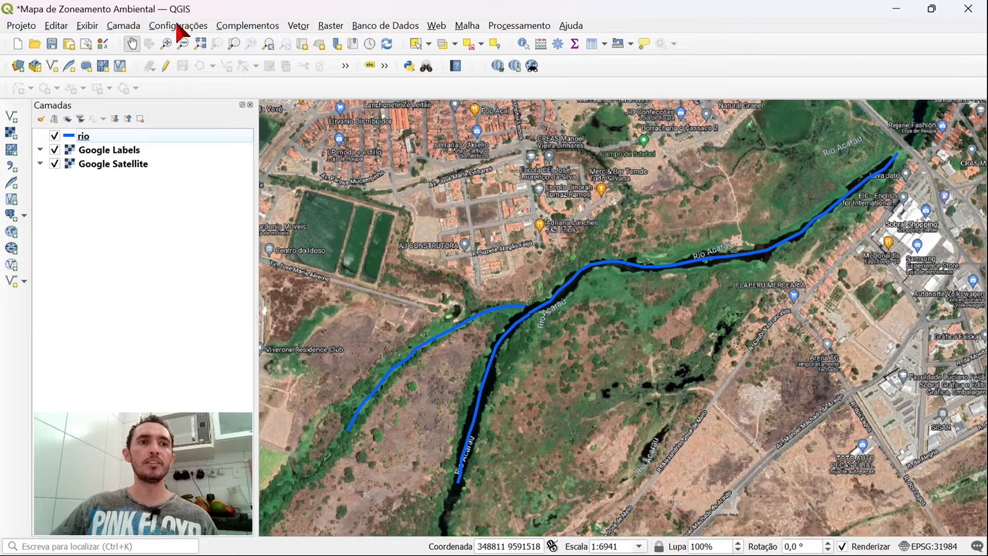
Open the Buffer geoprocessing tool for vector data and choose the rio layer as its input
click(298, 27)
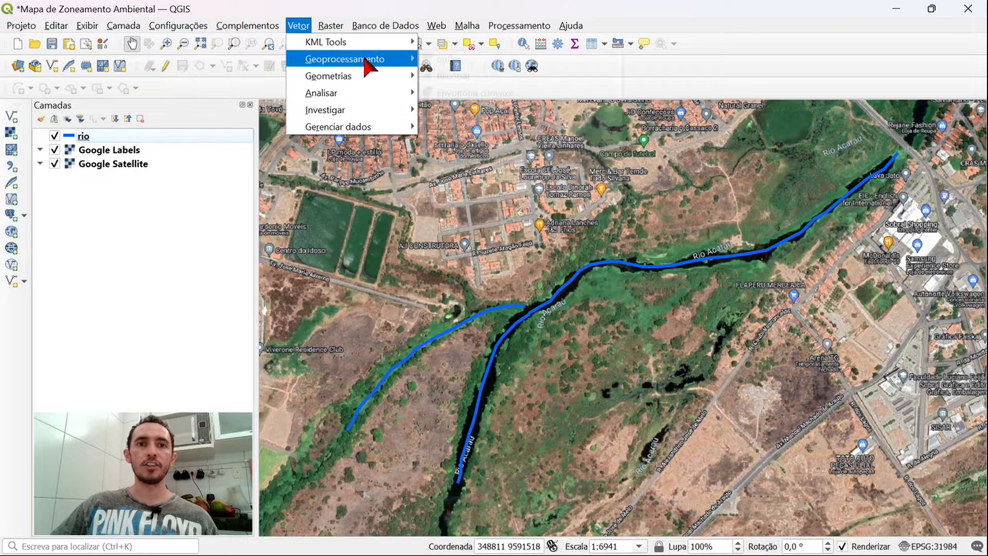
mouse_move(363, 62)
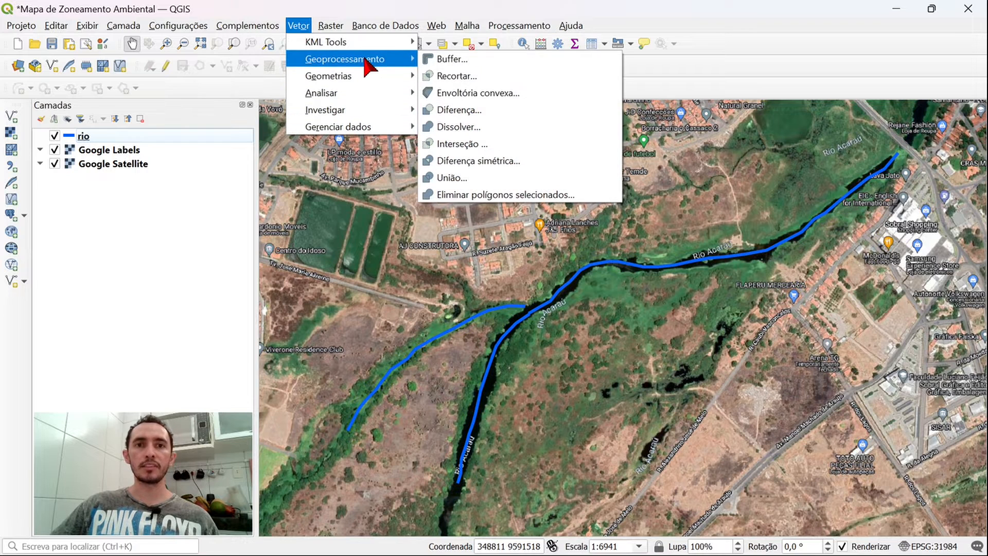
click(498, 61)
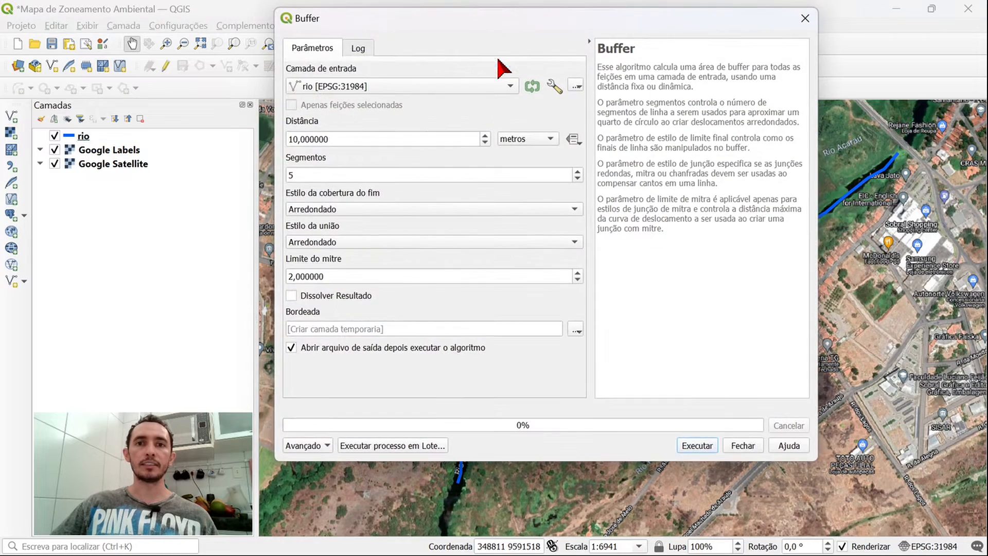
drag(525, 23, 483, 32)
drag(521, 25, 534, 25)
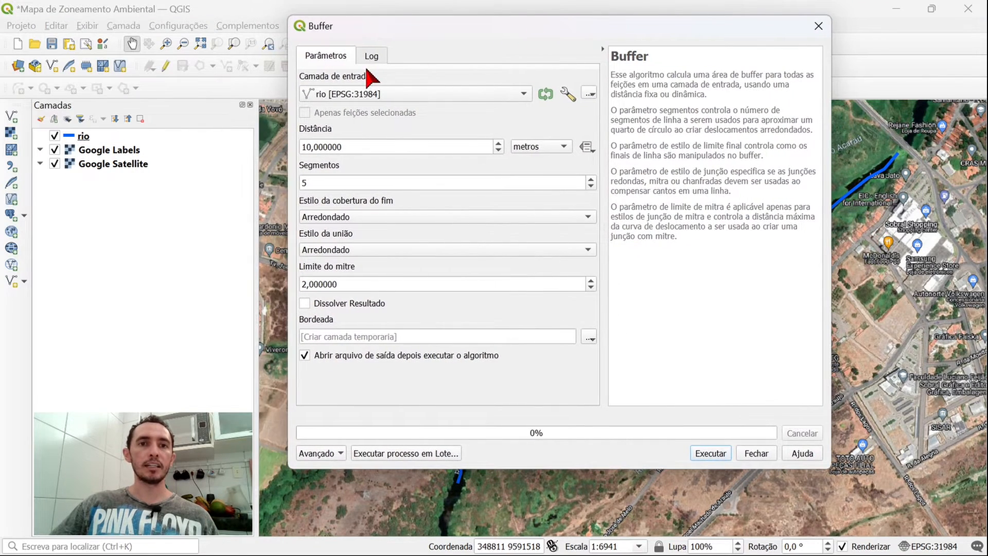
click(403, 95)
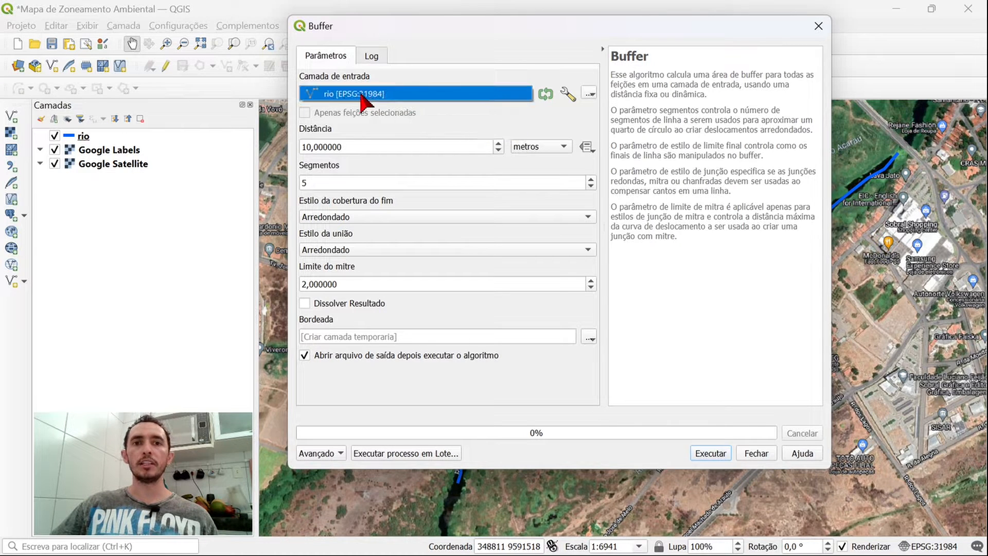
click(329, 97)
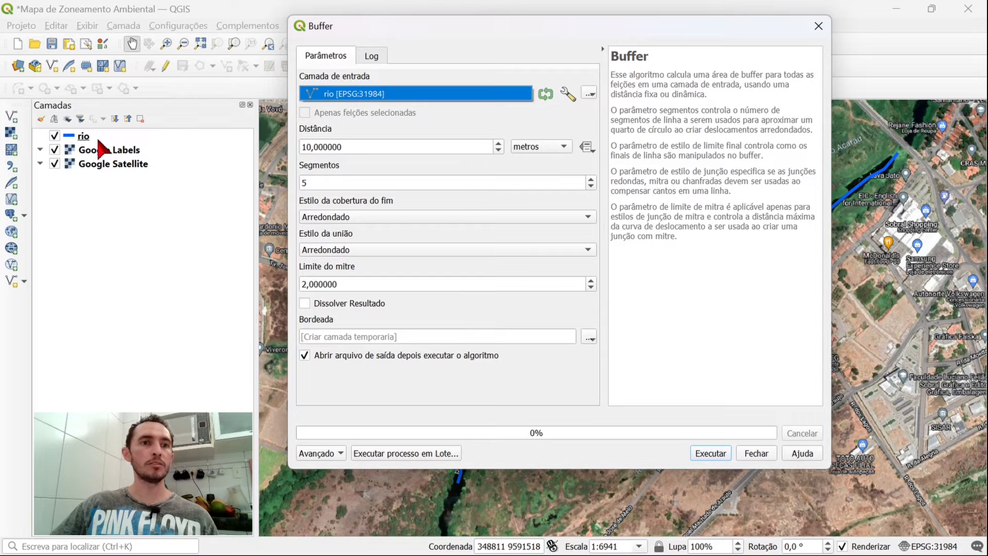
click(79, 140)
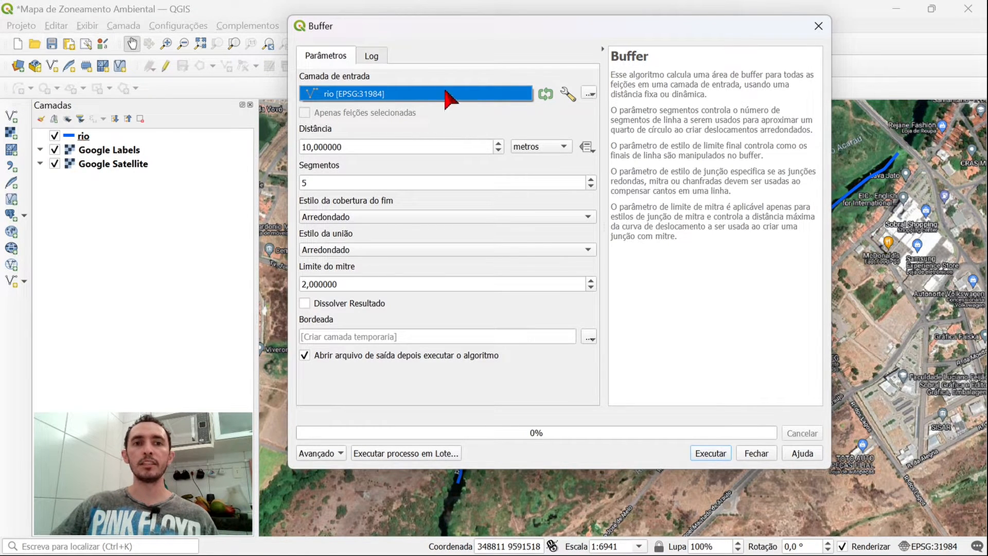
click(488, 33)
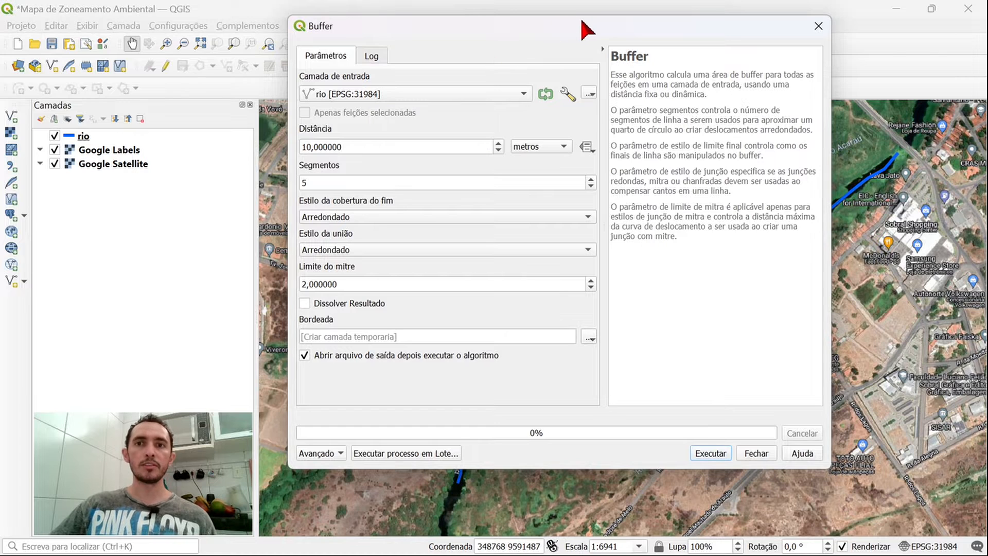
mouse_move(577, 33)
mouse_down()
mouse_move(562, 44)
mouse_move(580, 30)
mouse_move(577, 40)
mouse_up()
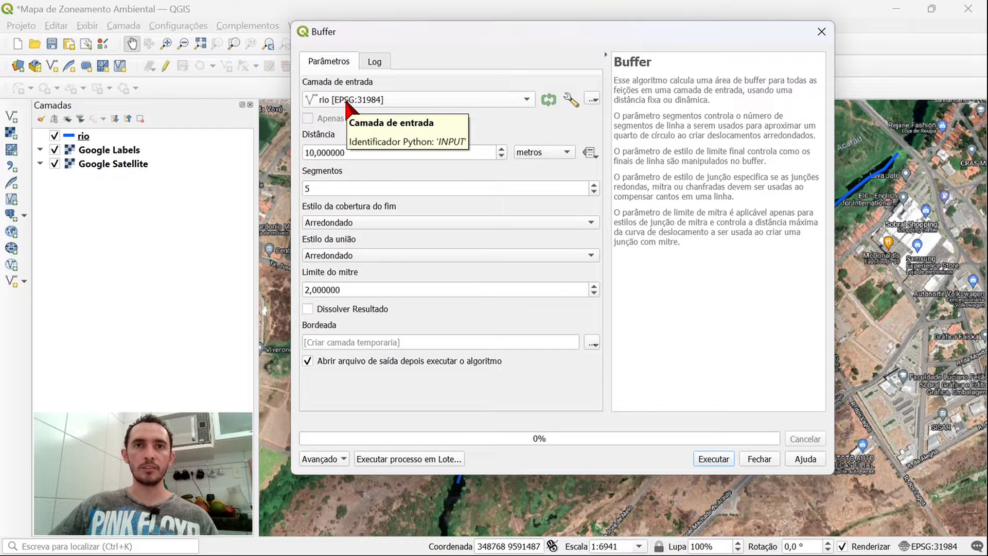
Set the buffer distance to 100 metres
click(322, 149)
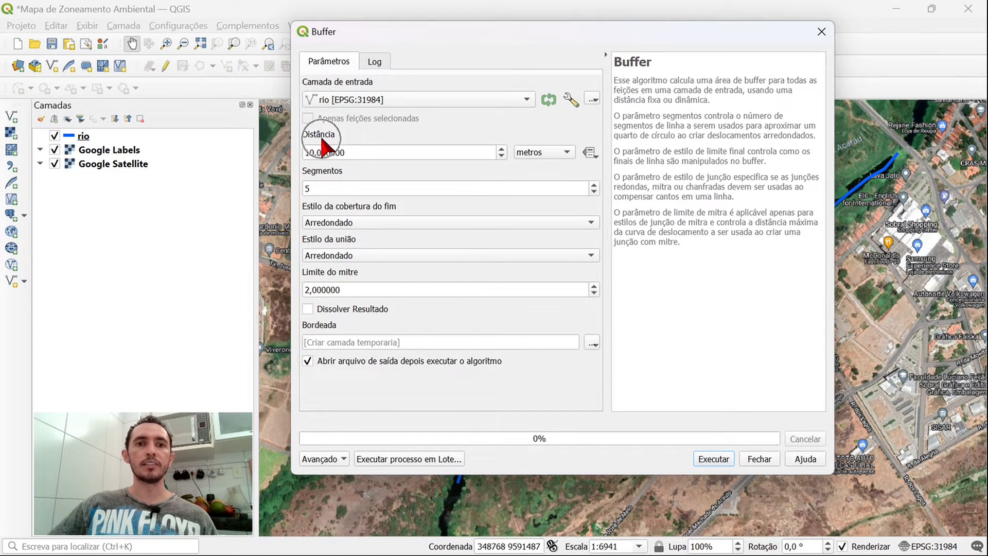
click(550, 155)
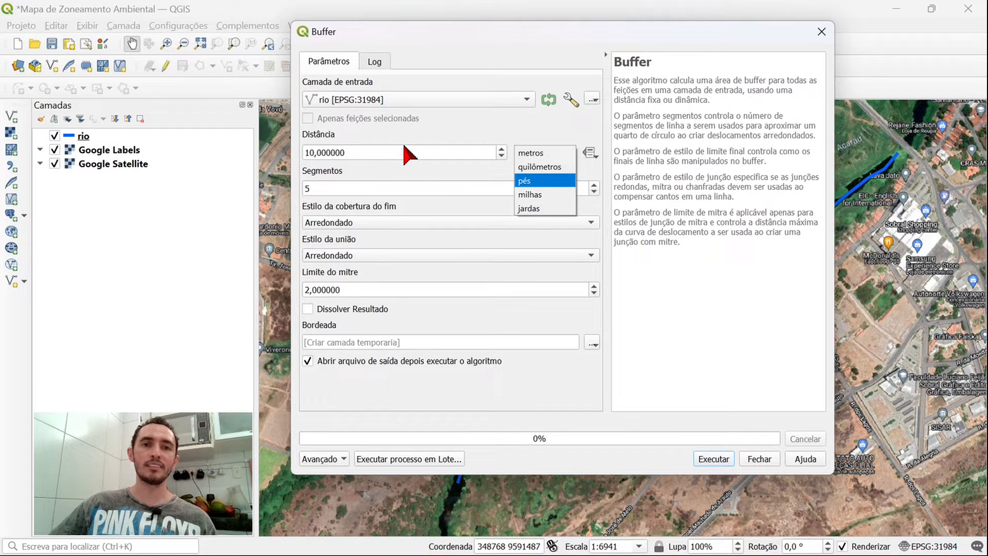
click(519, 152)
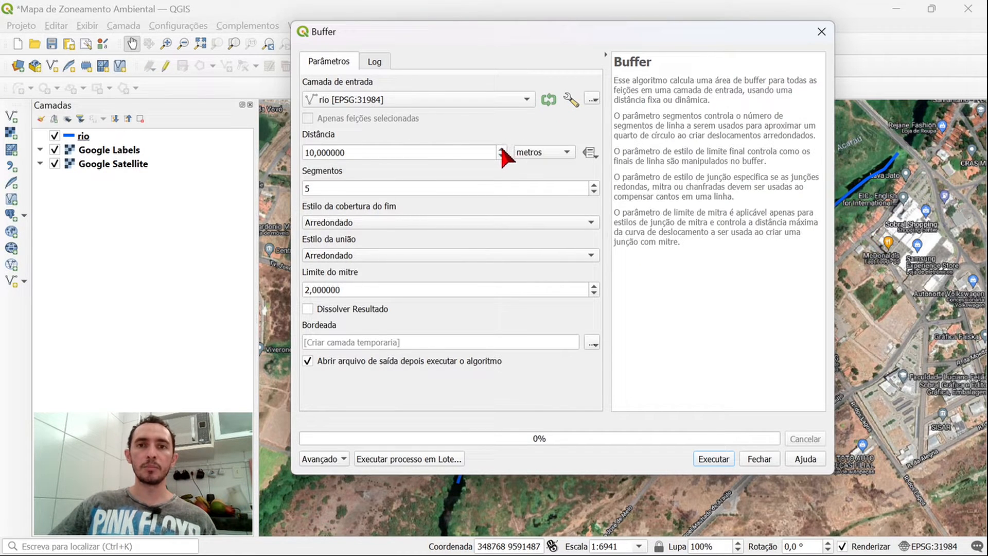
click(501, 149)
click(502, 149)
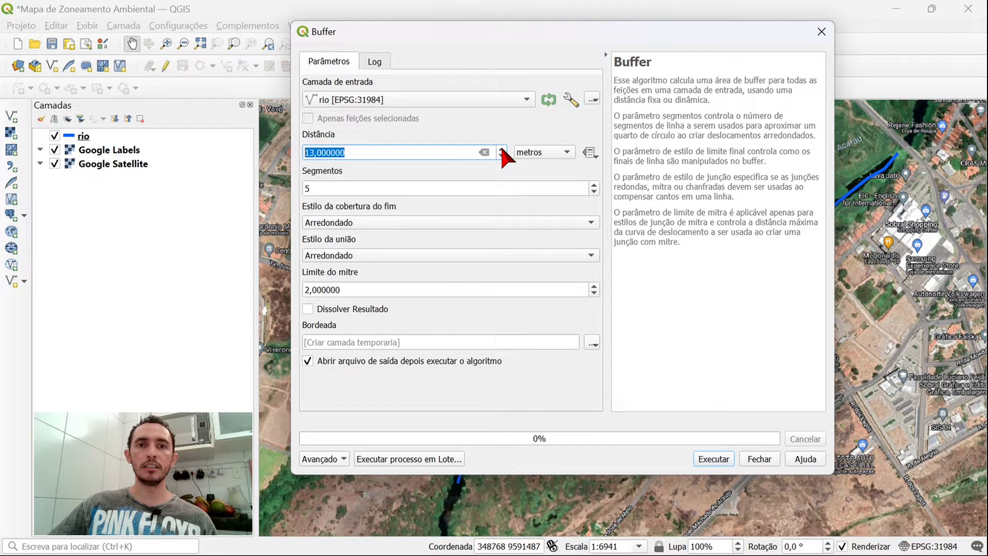
click(502, 149)
click(501, 149)
click(502, 150)
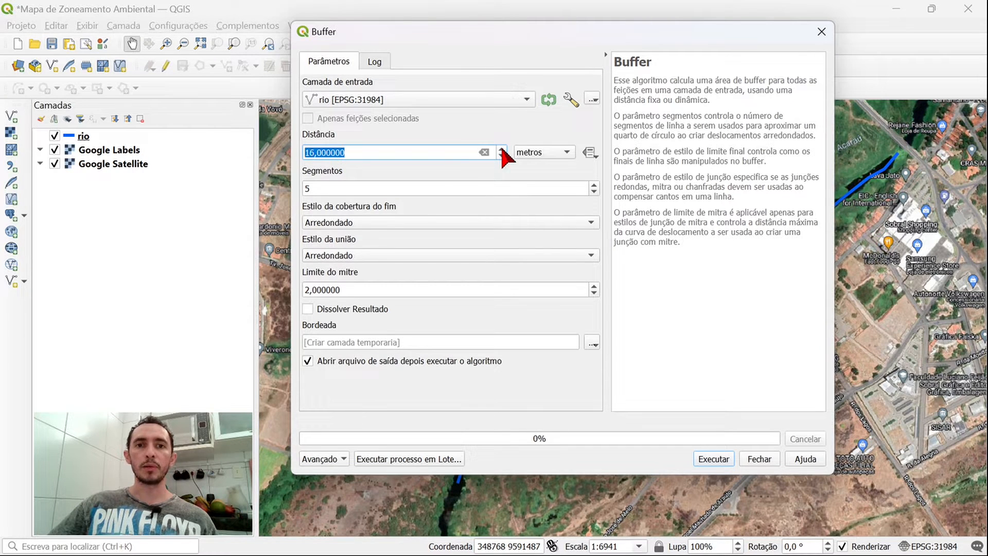
click(315, 152)
key(BackSpace)
text(00)
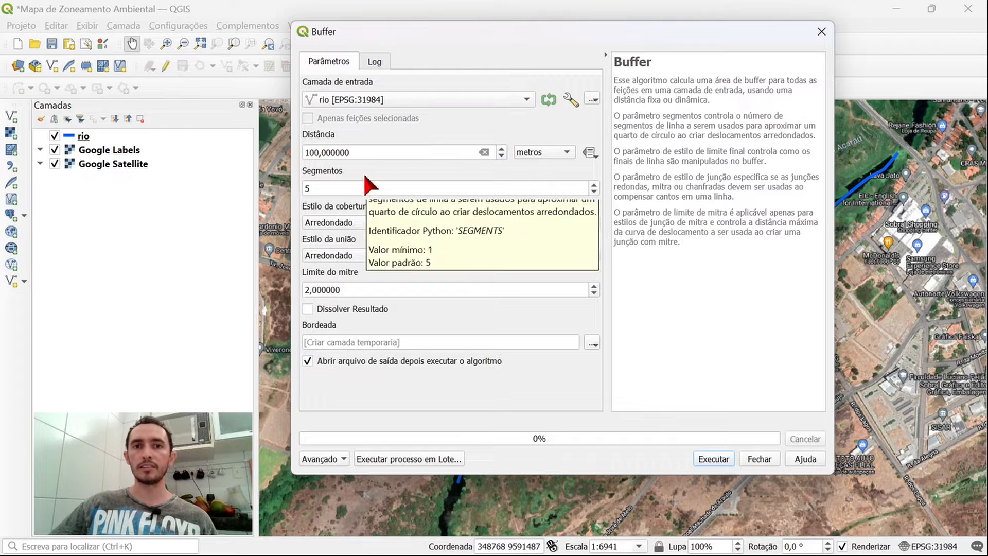
double_click(337, 152)
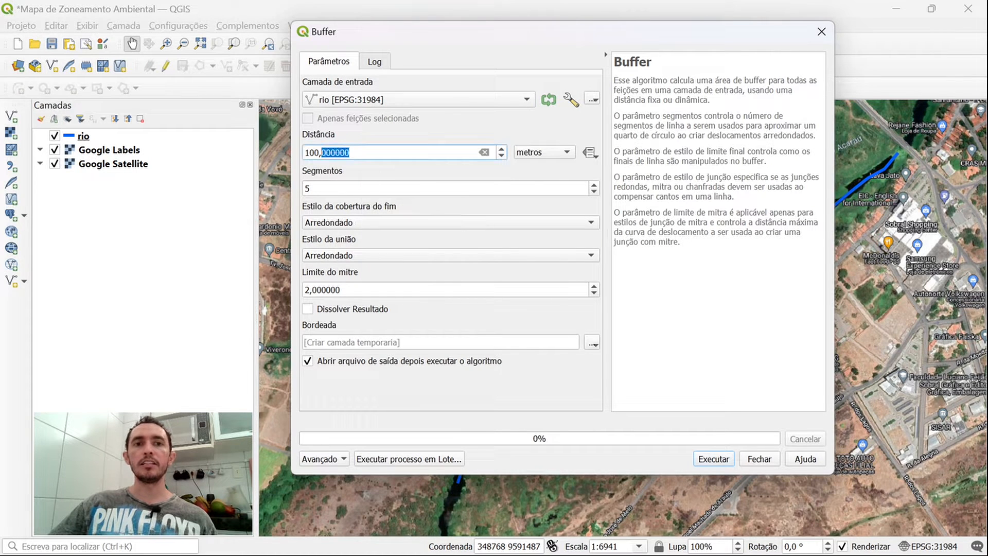
mouse_move(351, 152)
mouse_down()
mouse_move(303, 153)
mouse_move(352, 152)
mouse_up()
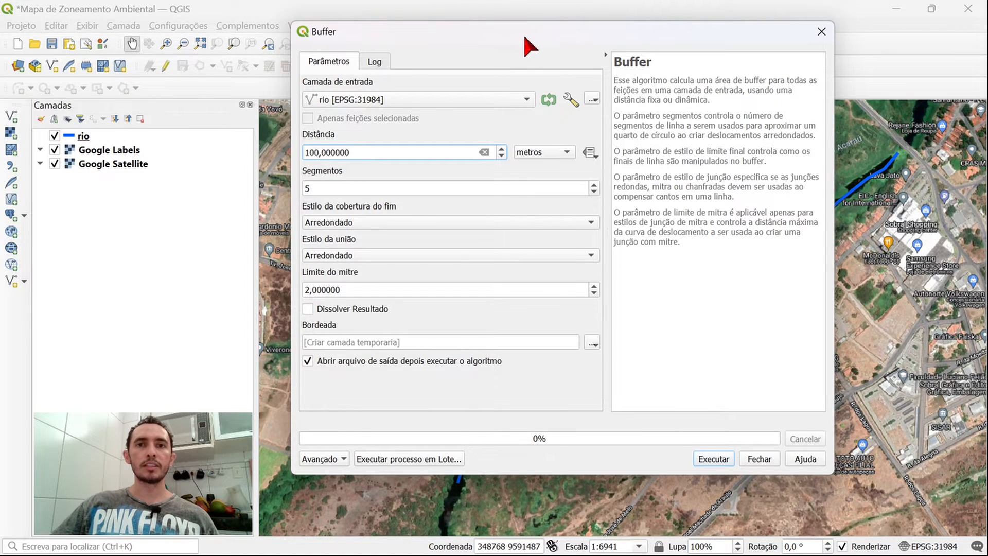
Enable dissolving of the result, run the buffer to a temporary layer and close the tool
drag(525, 39, 510, 18)
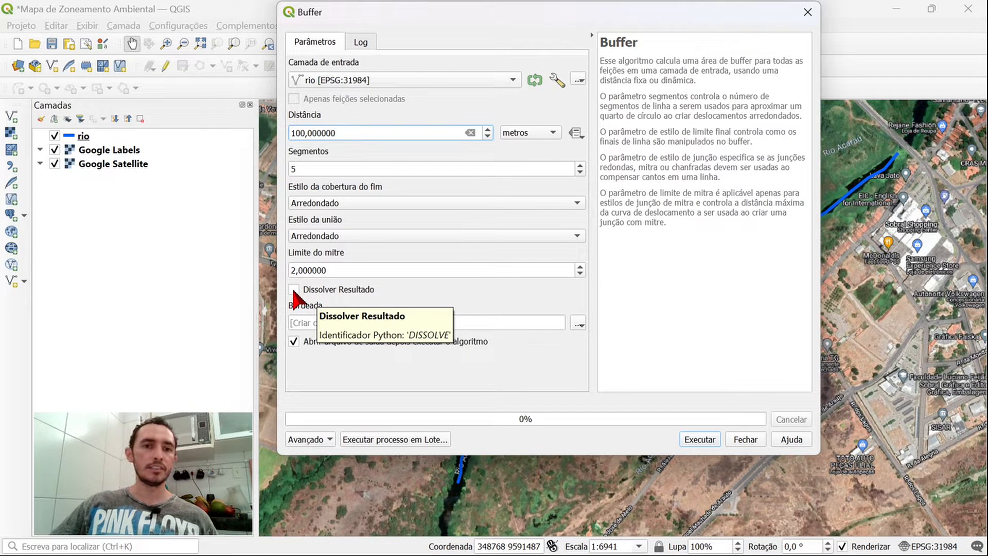
click(294, 290)
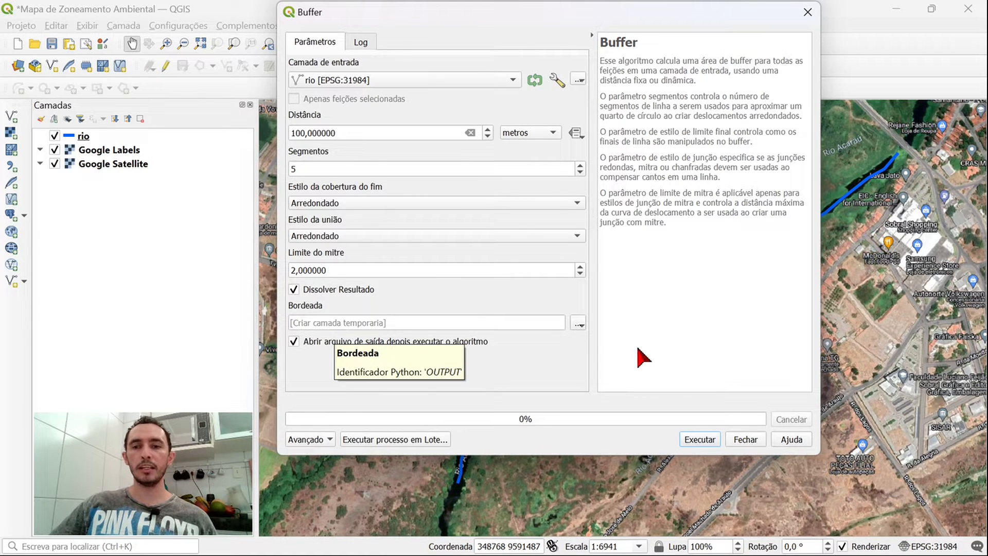
click(577, 325)
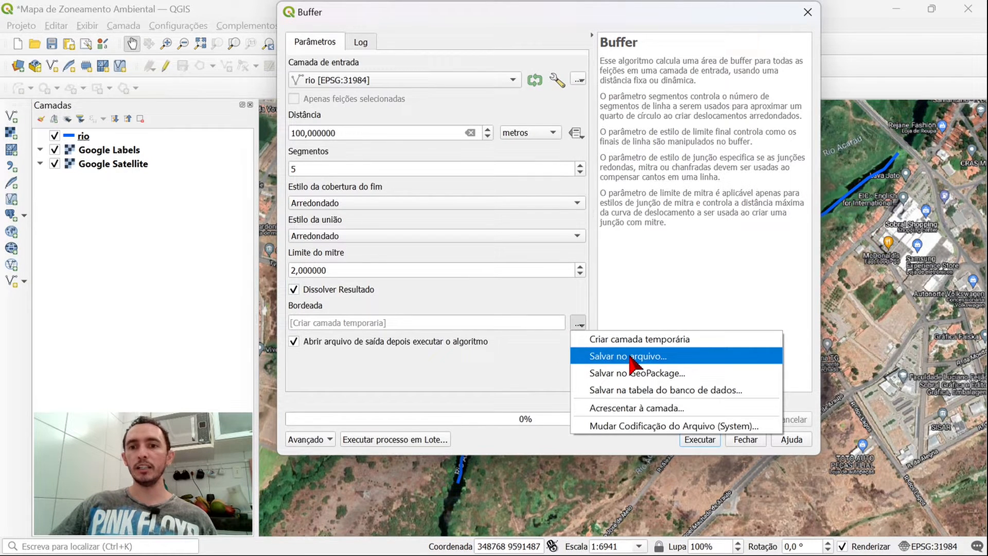
click(595, 320)
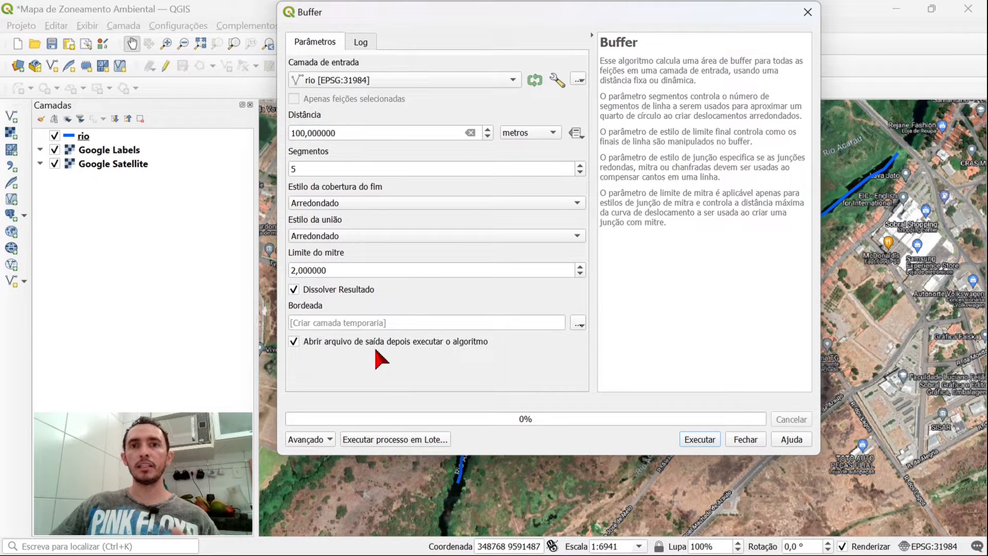
click(701, 441)
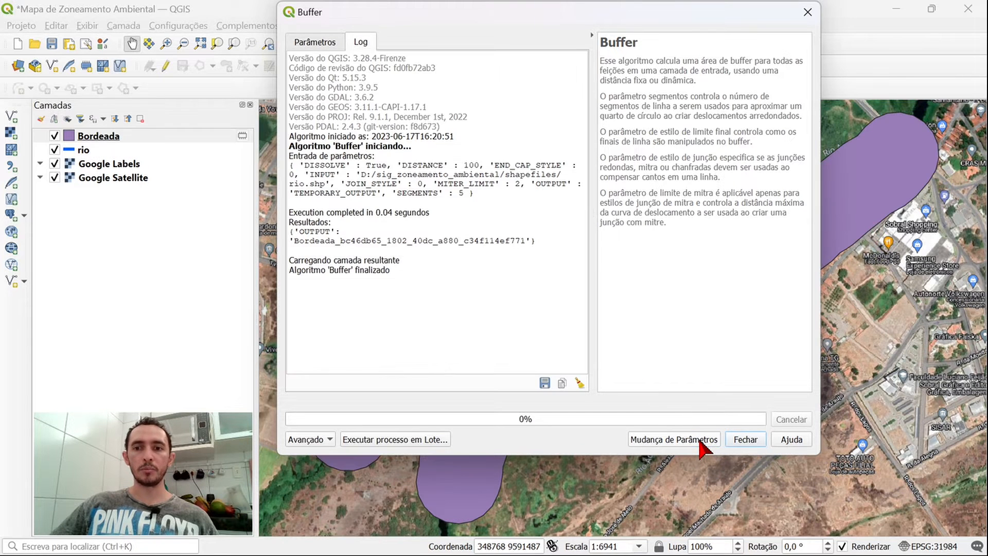
click(737, 442)
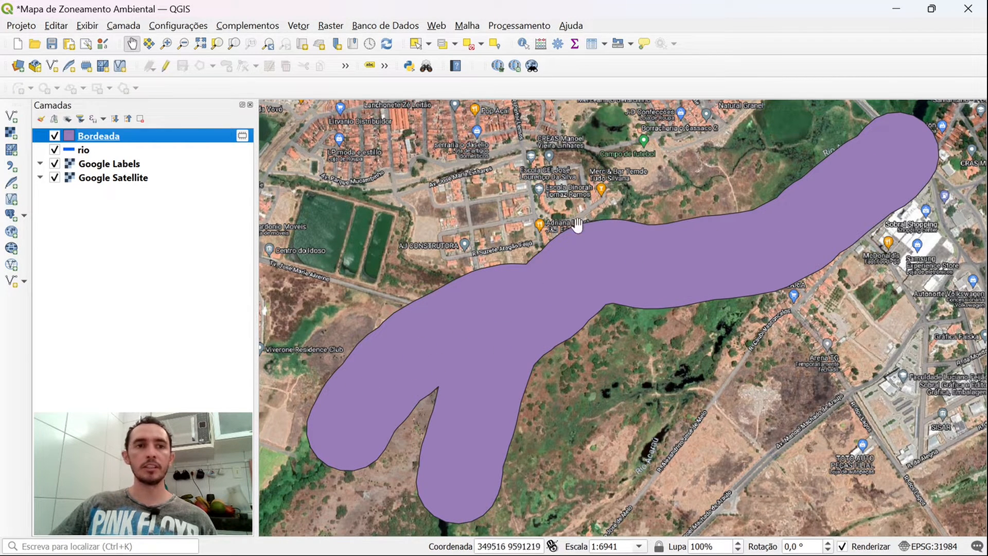
Move the Bordeada buffer layer below the rio layer in the layer order
click(104, 138)
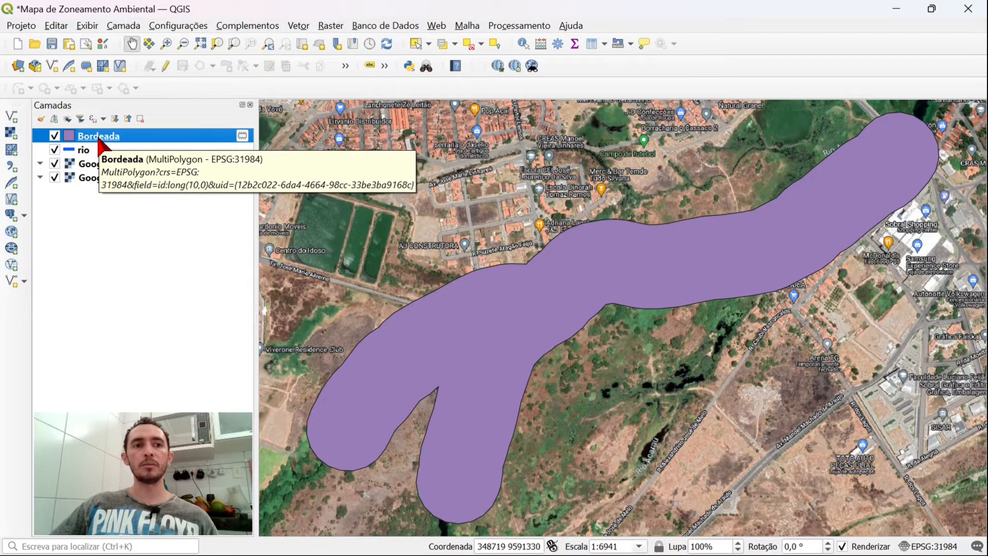
click(99, 136)
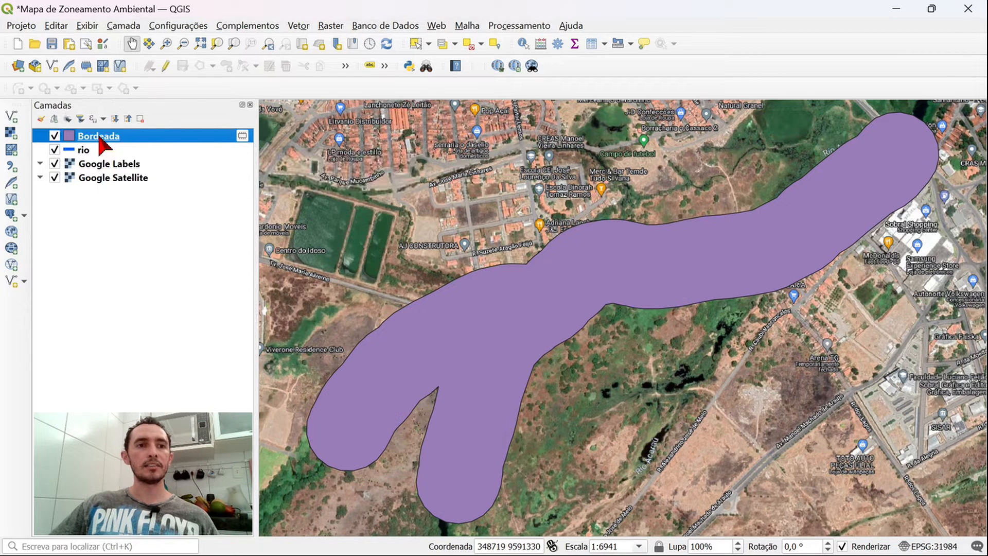
drag(100, 139, 106, 159)
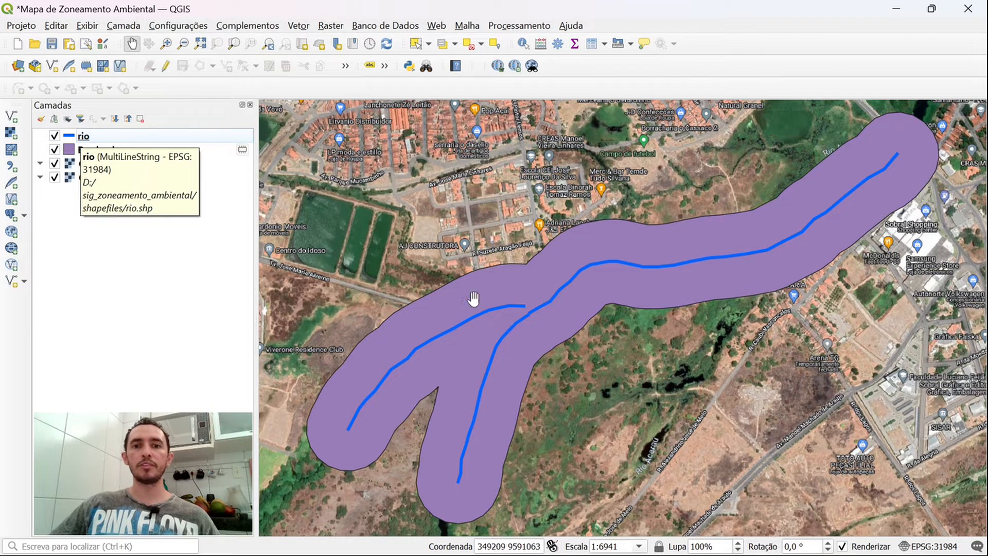
Style the Bordeada layer with the gradient green fill preset and lower its opacity so the satellite imagery shows through
double_click(67, 151)
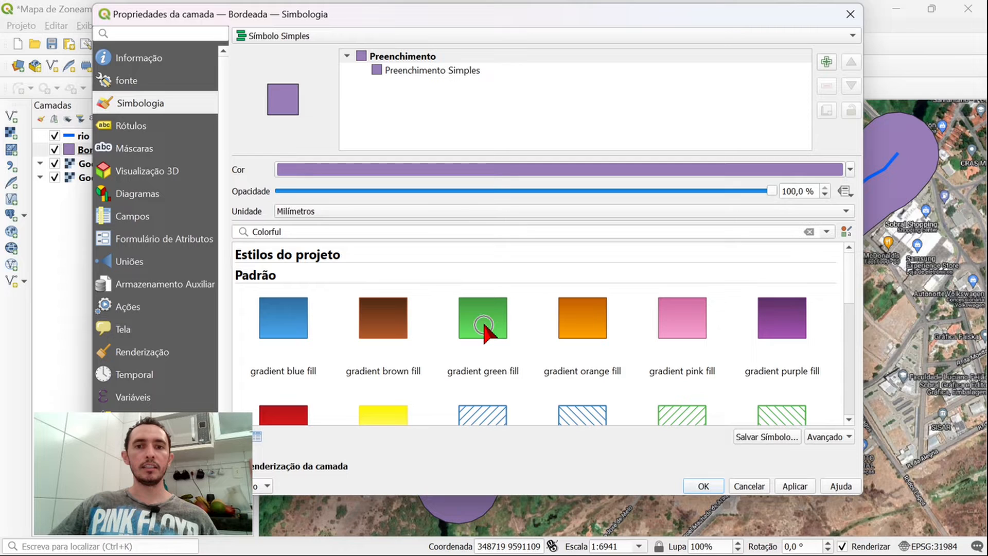
click(485, 325)
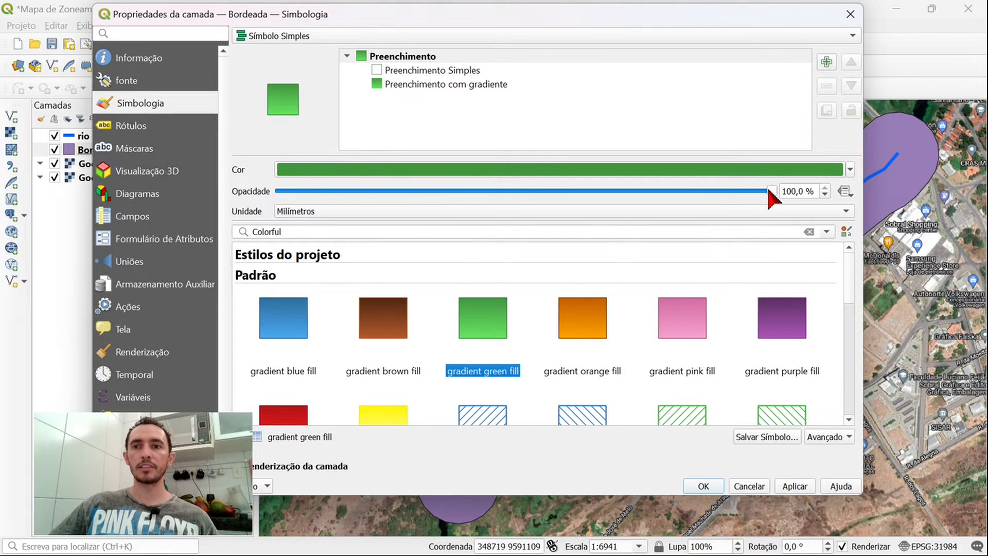
drag(768, 191, 595, 191)
click(703, 485)
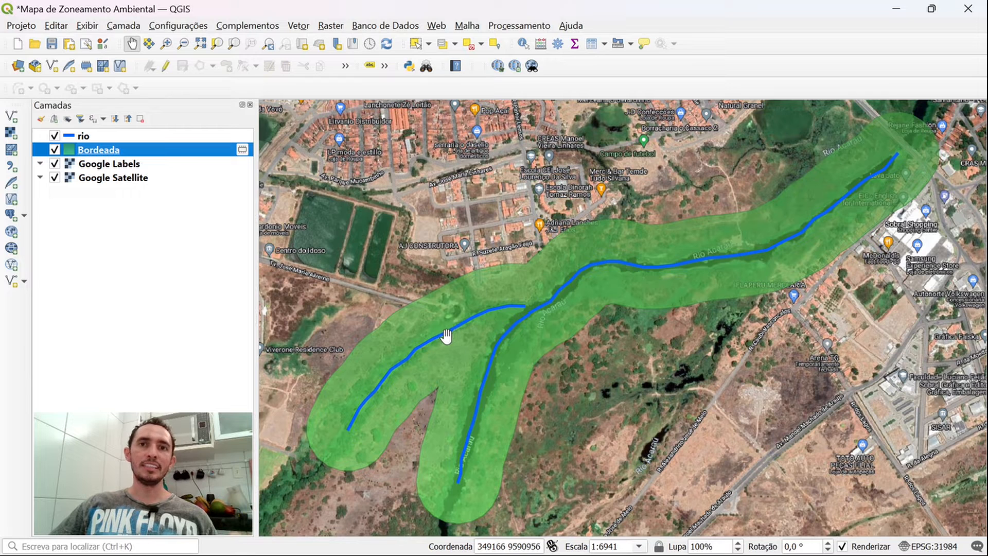
Measure a line distance across the buffer, starting from the rio line near the river confluence
click(630, 45)
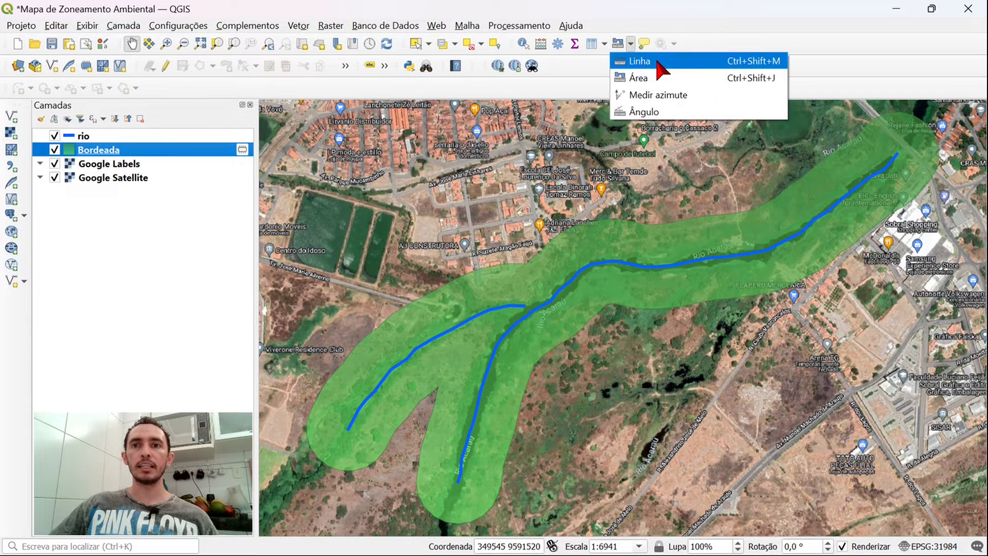
click(657, 64)
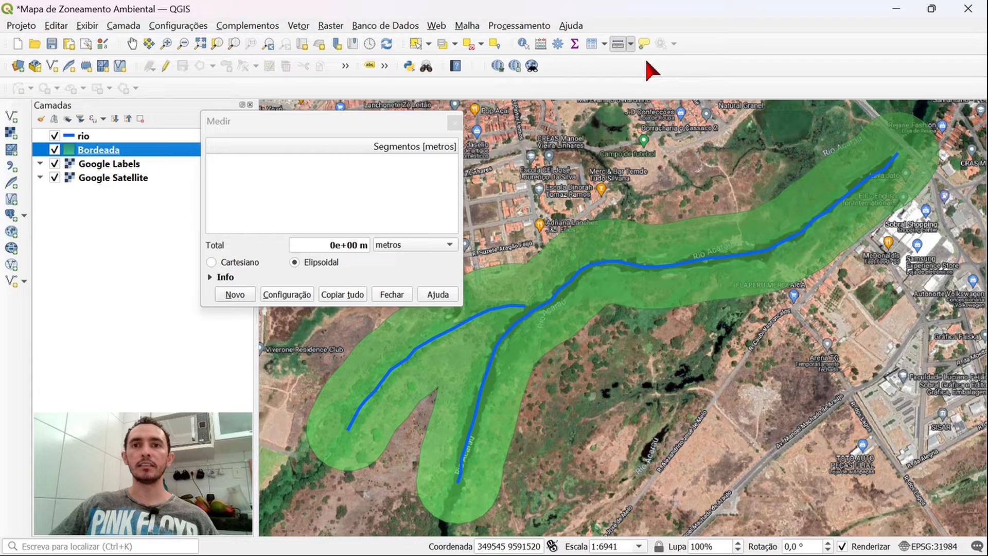
click(557, 294)
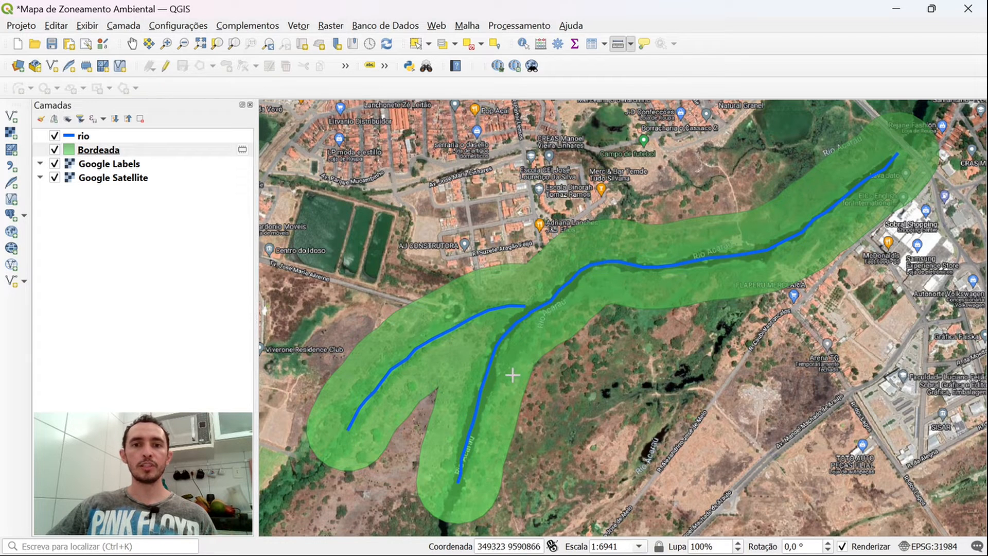
Switch to the law page in the browser and review items a, b and c of Art. 4 on marginal strip widths
key(ctrl)
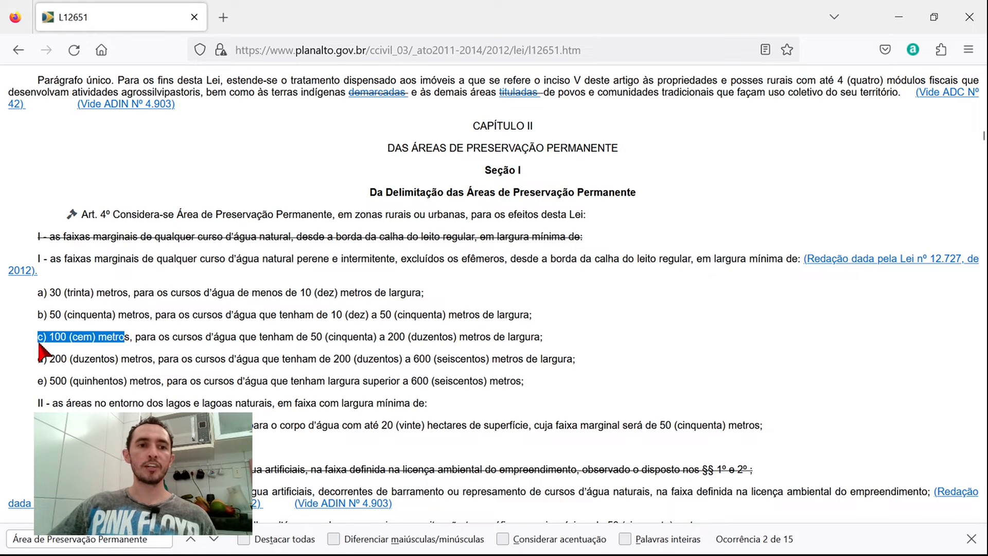
drag(37, 337, 467, 337)
drag(34, 323, 489, 315)
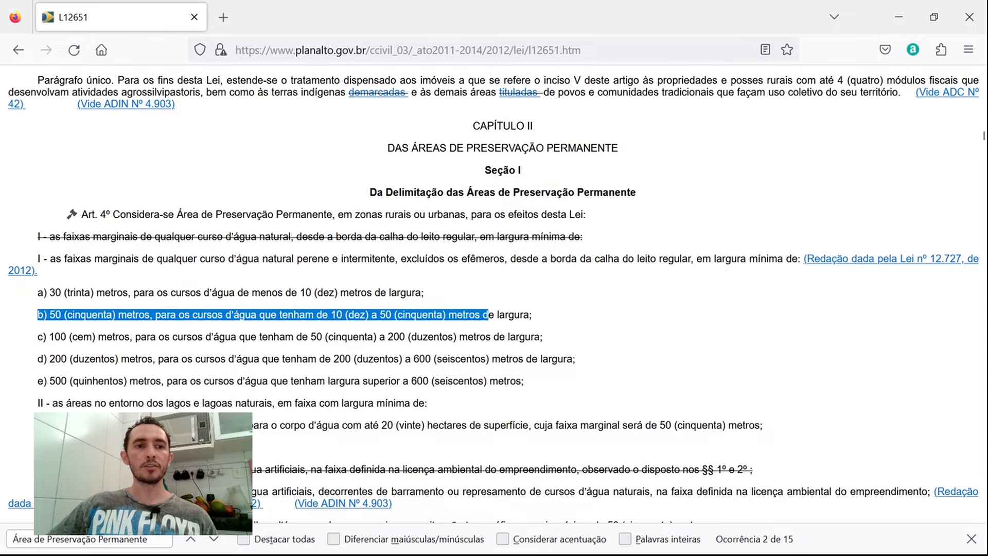
drag(37, 292, 111, 293)
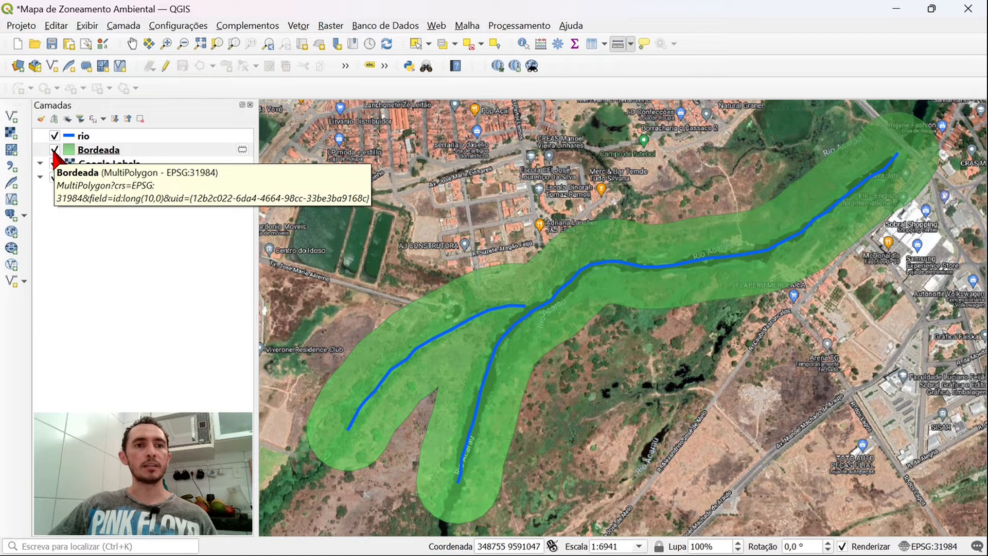
Hide the Bordeada layer and turn on editing for the rio layer
click(55, 149)
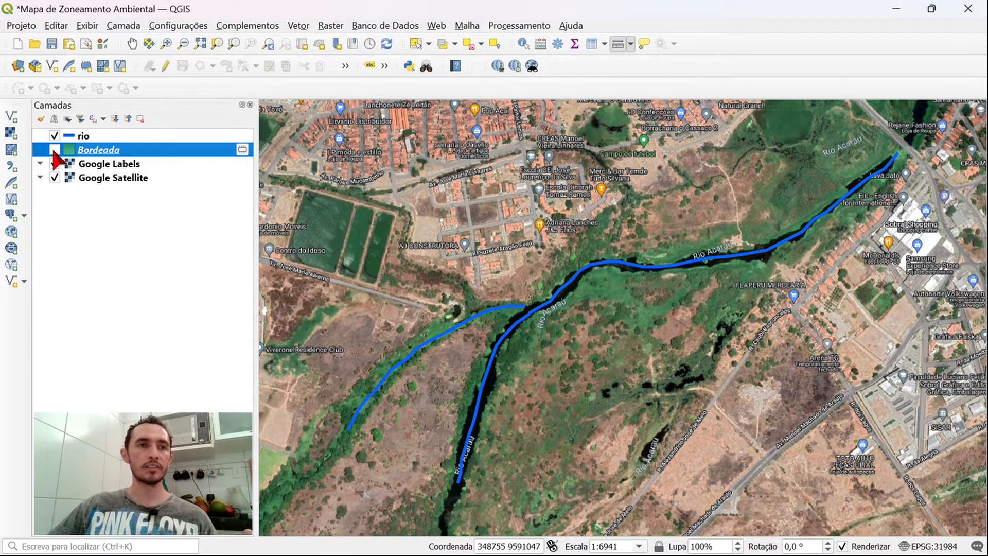
click(86, 138)
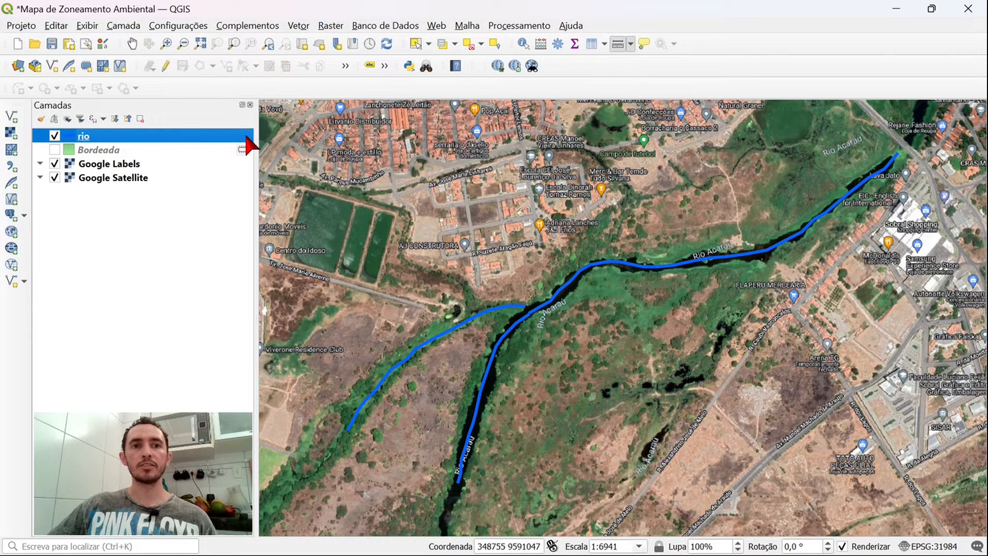
click(166, 67)
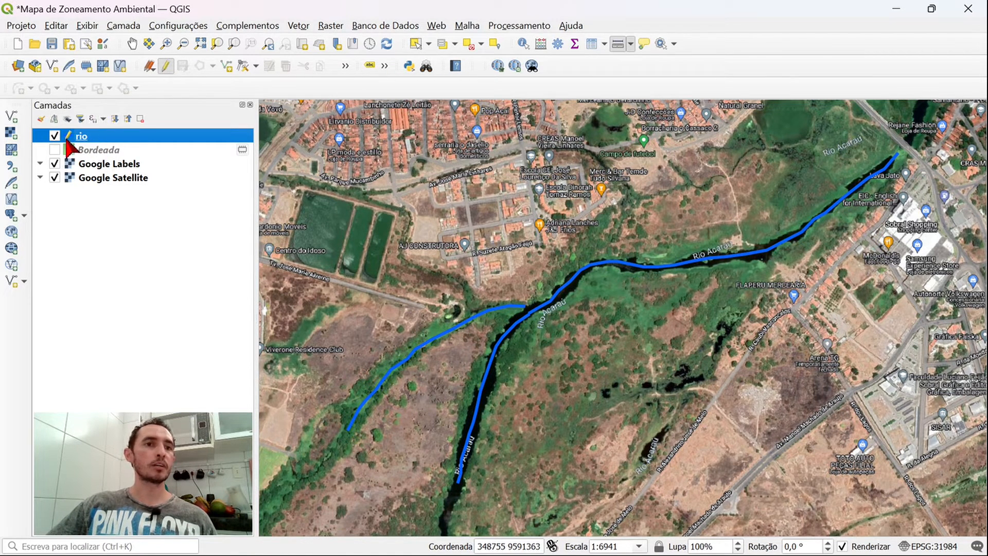
key(ctrl)
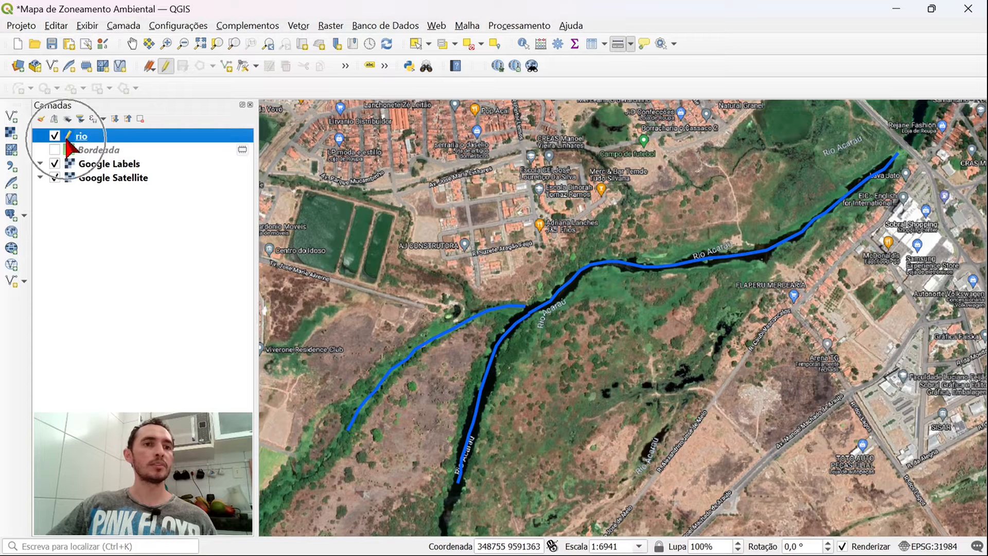
Open the rio layer's attribute table and move its window so the river lines can be seen
right_click(104, 137)
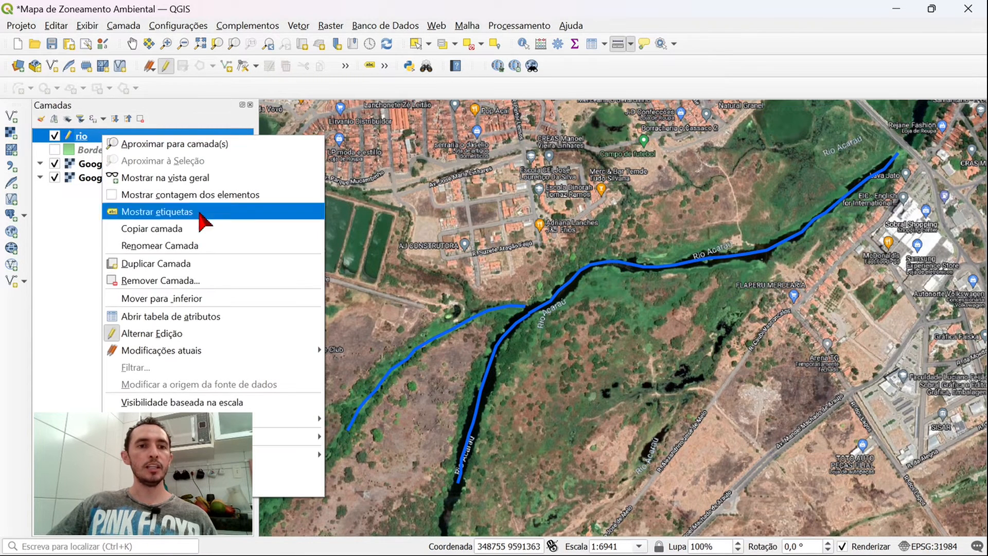
key(ctrl)
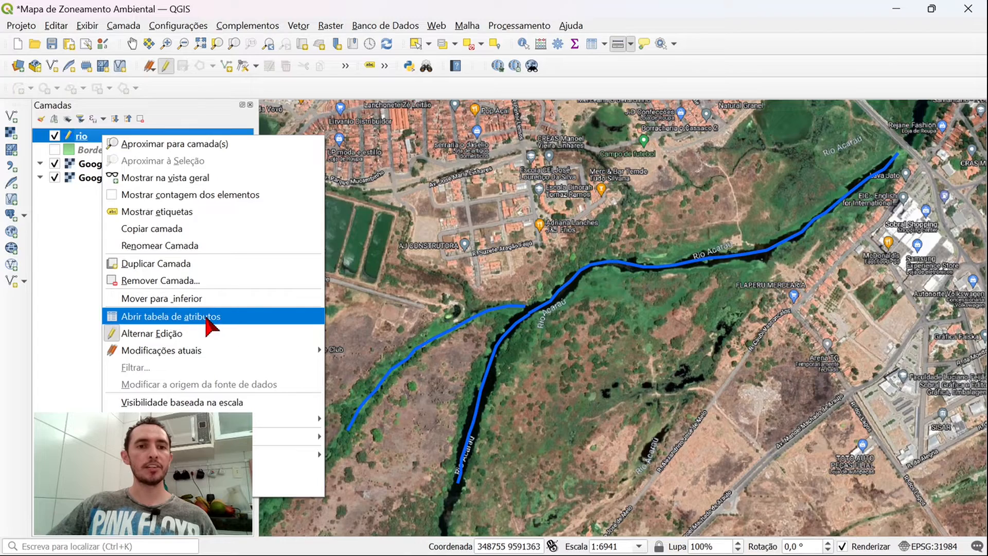
click(206, 319)
click(933, 9)
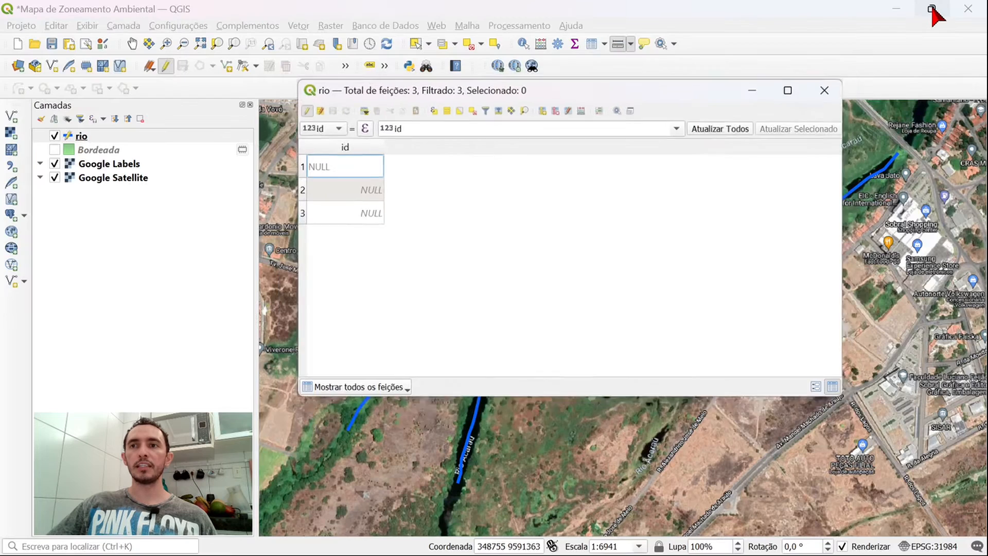
drag(644, 97, 405, 54)
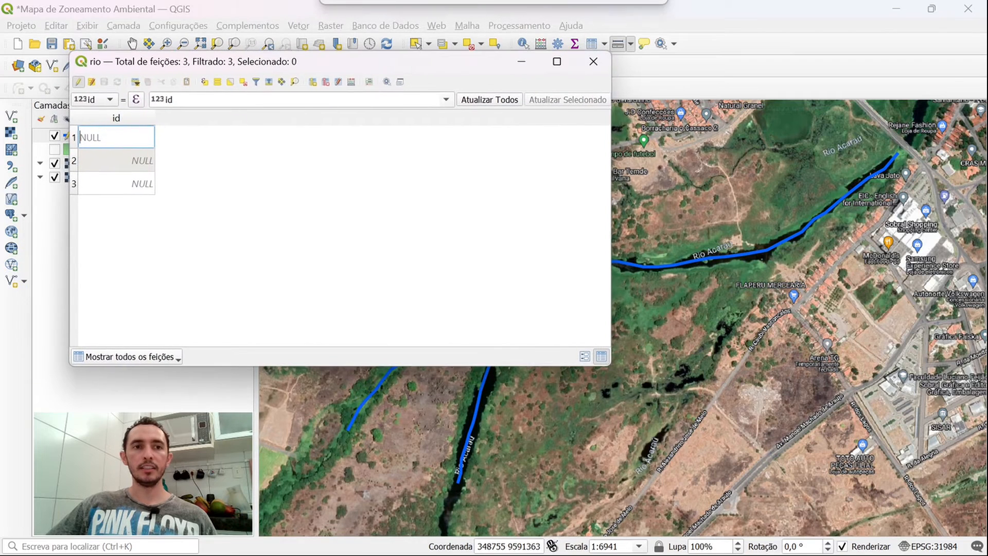
Select the three rio features one after another in the attribute table to identify each one's river segment on the map
click(74, 138)
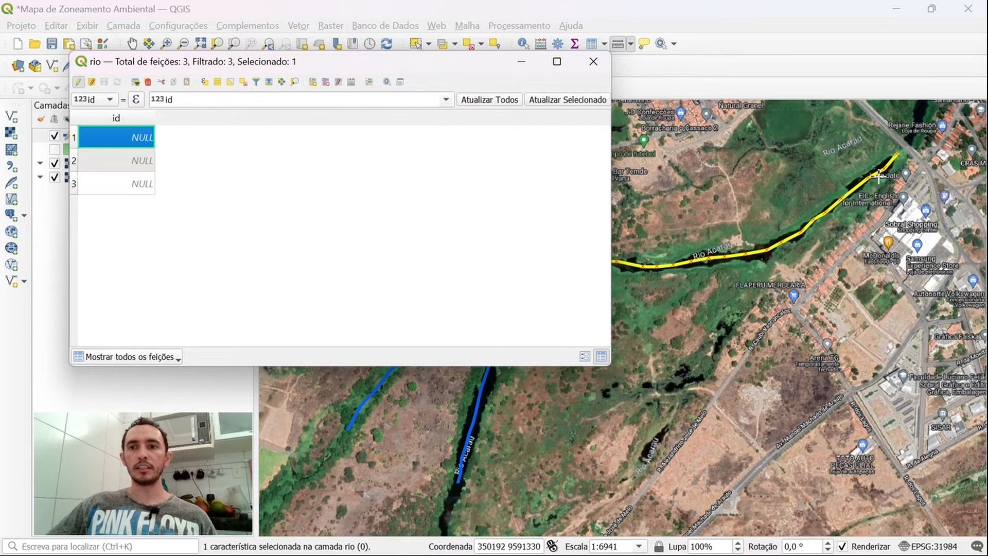
drag(366, 66, 410, 72)
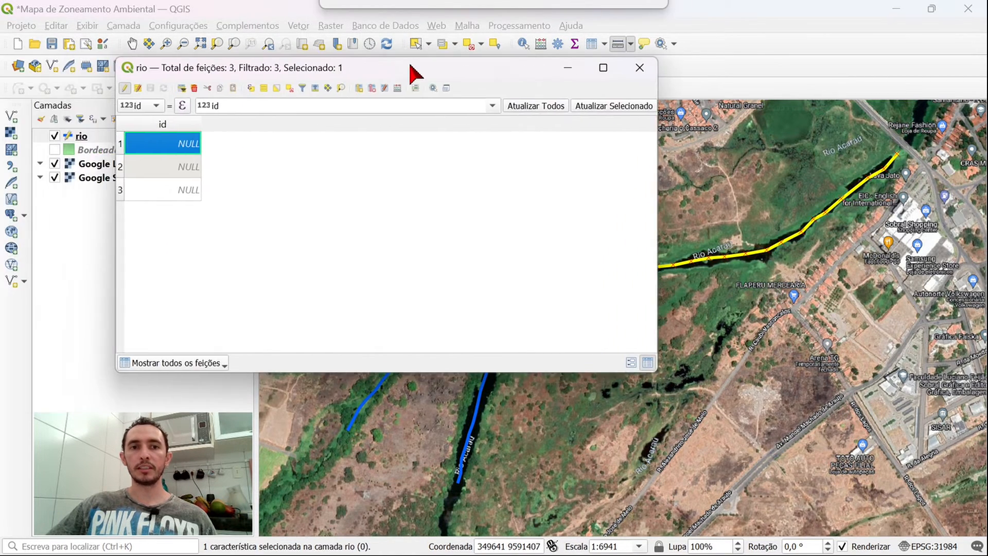
double_click(128, 167)
drag(409, 64, 878, 160)
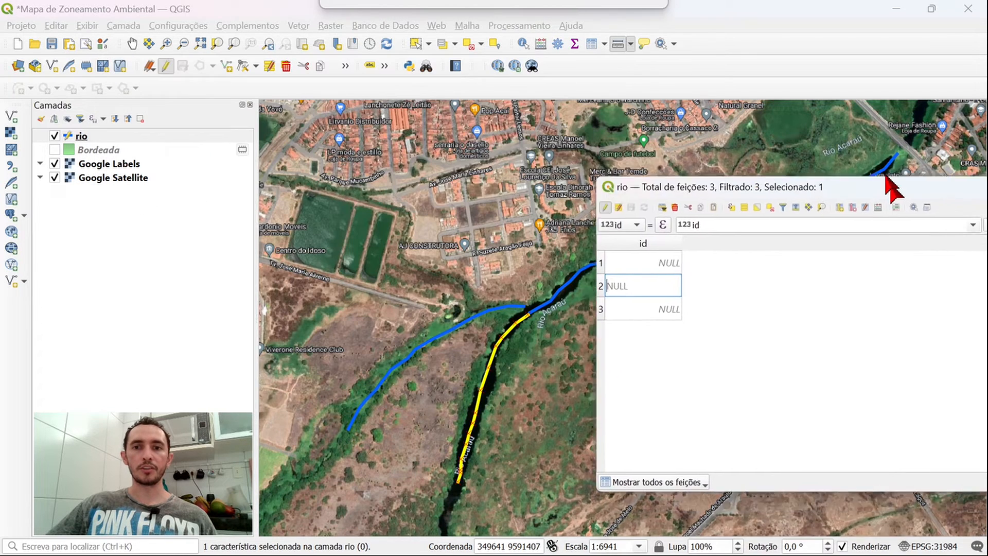
click(589, 286)
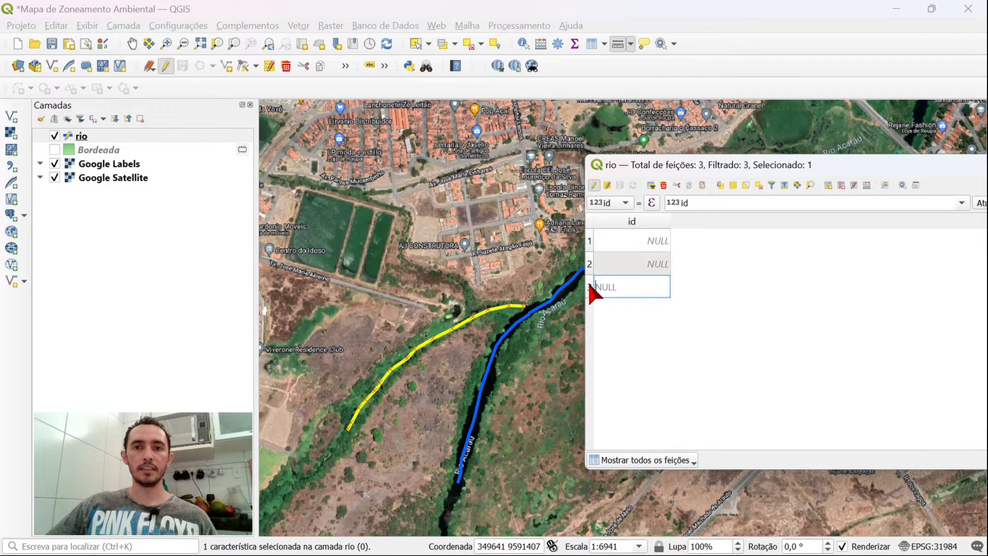
drag(694, 167, 155, 40)
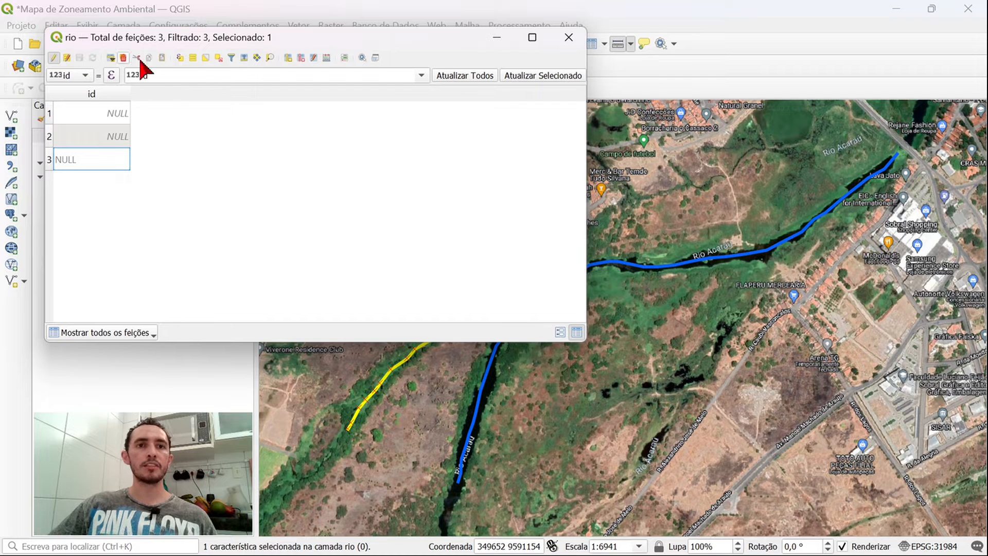
Add a 32-bit integer field named app with length 10 to the rio attribute table
click(289, 60)
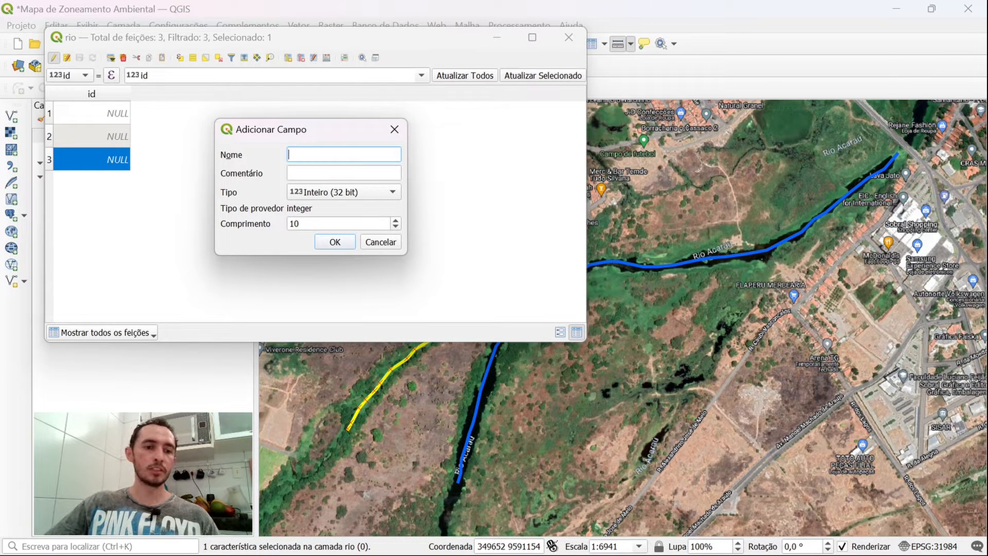
text(app)
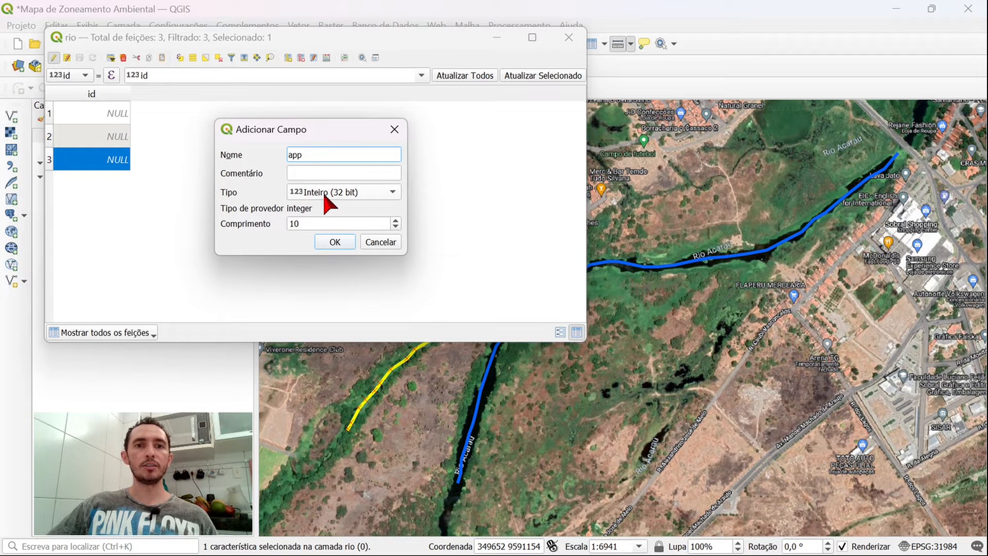
click(334, 242)
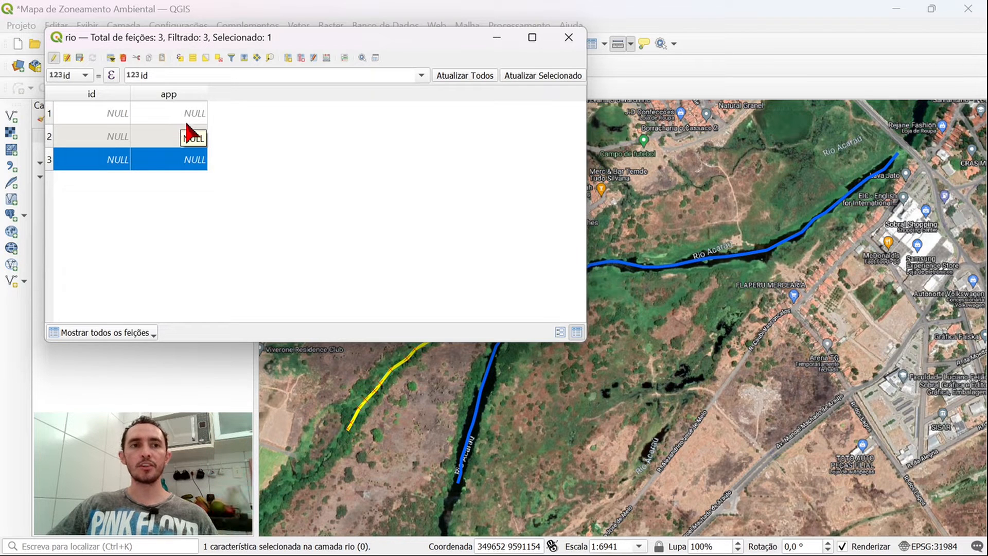
Consult the 100-metre item in the law page and set the first rio feature's app value to 100
double_click(186, 121)
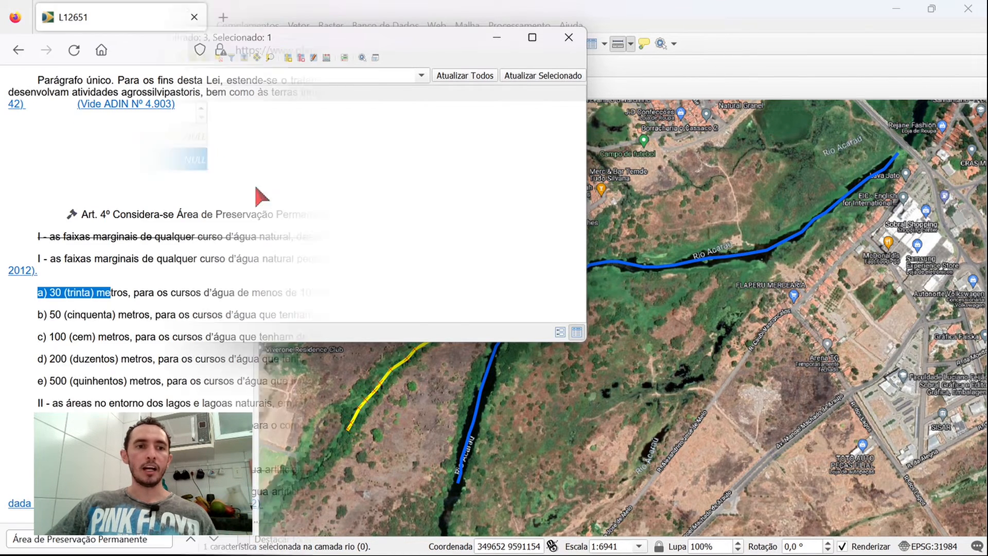
drag(43, 337, 130, 346)
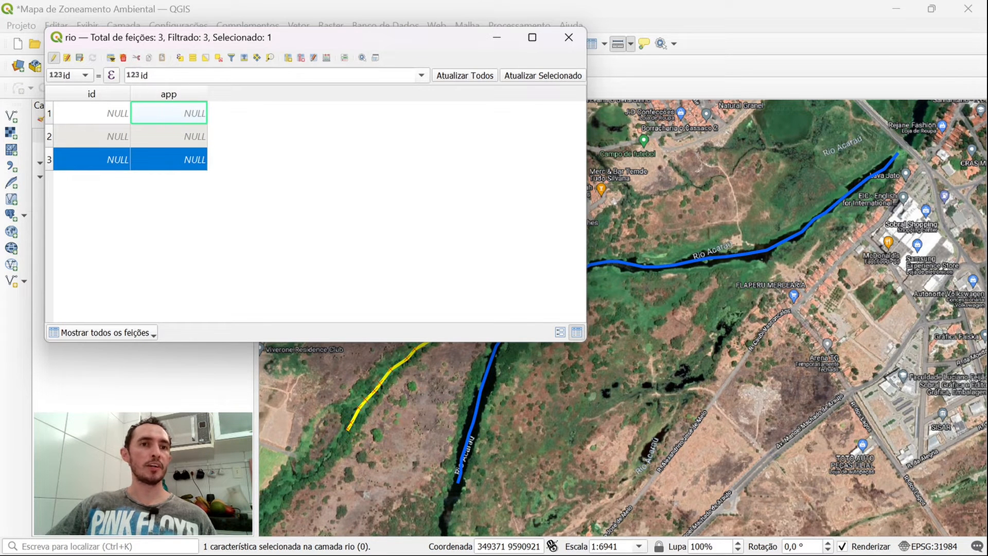
double_click(189, 117)
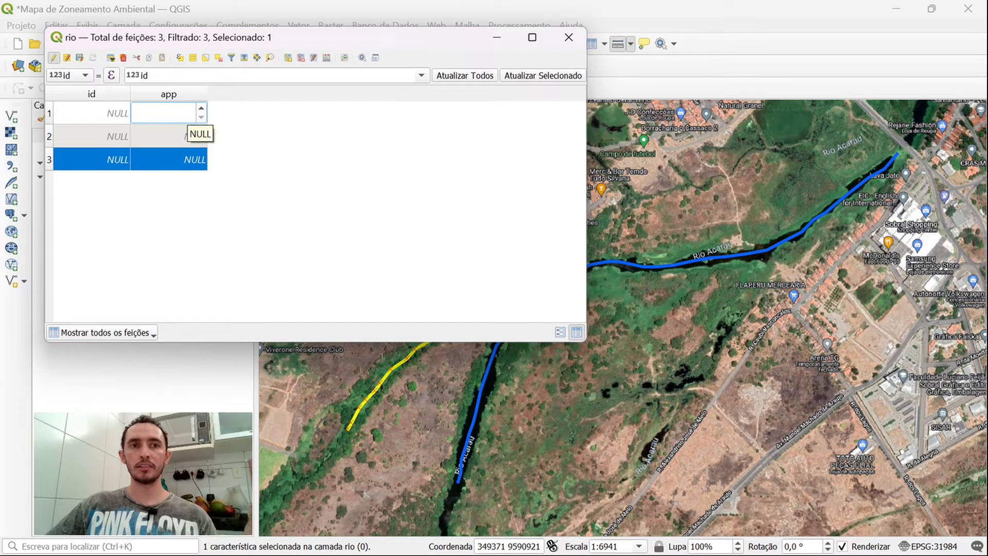
text(100)
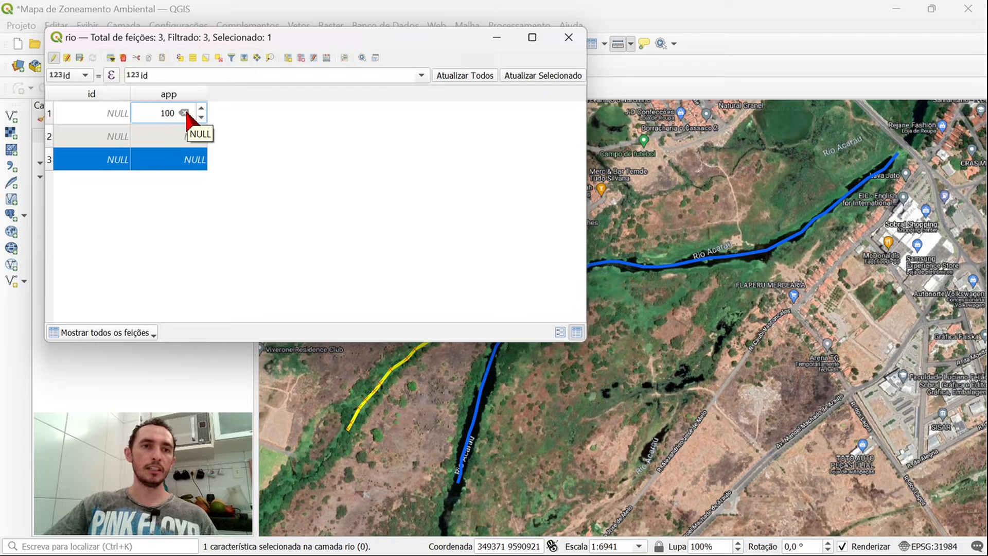
key(Return)
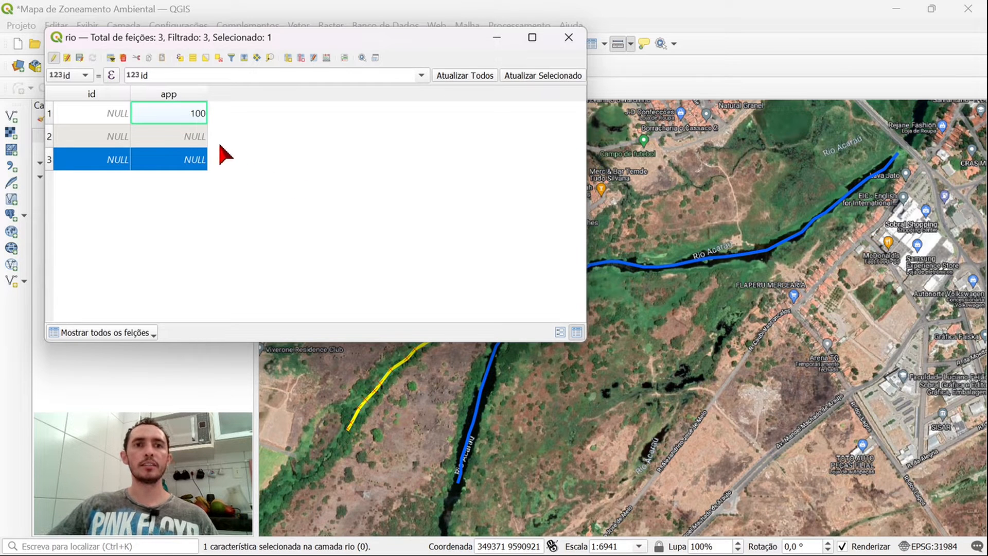
Set the app value to 50 for the second feature and 30 for the third, and save the rio layer edits
double_click(180, 136)
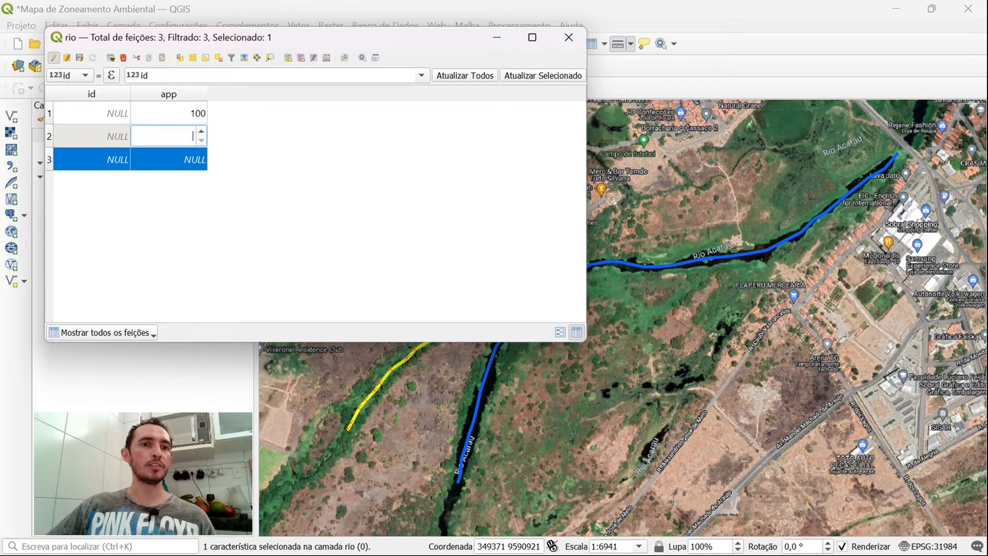
text(50)
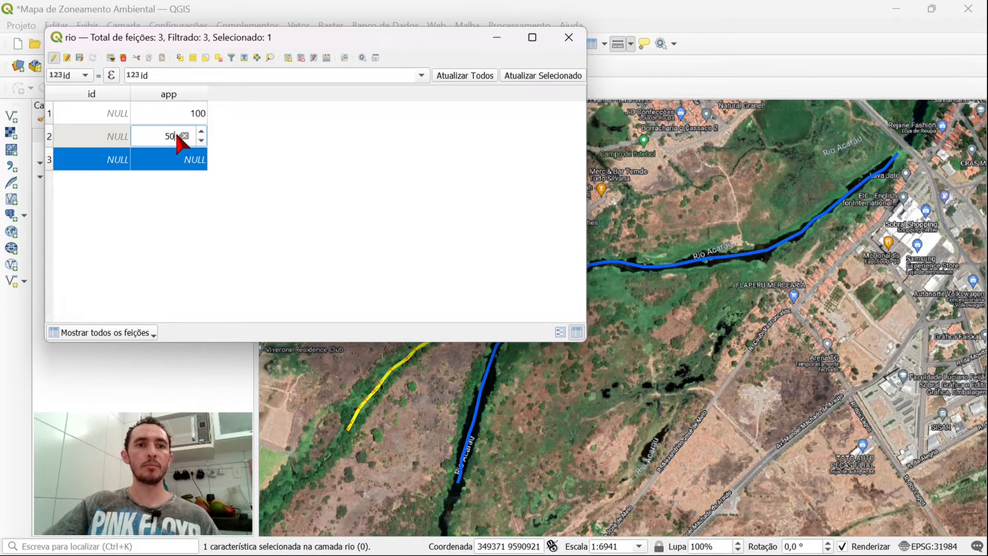
key(Return)
double_click(182, 160)
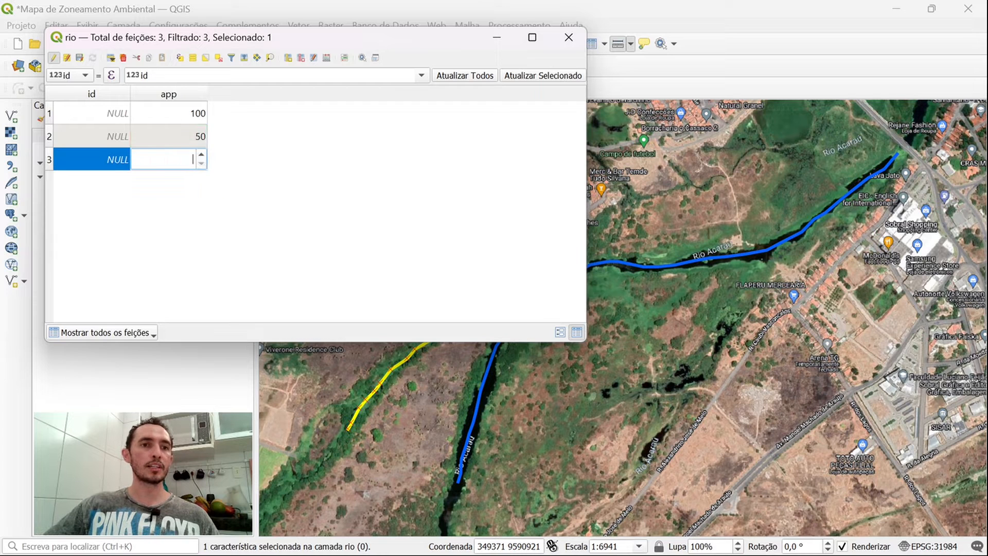
text(30)
key(Return)
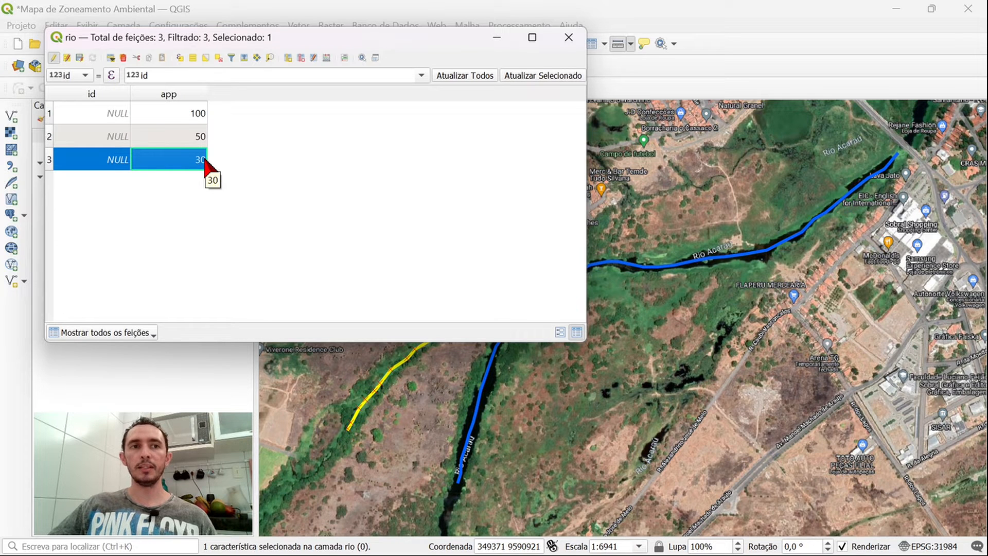
click(80, 60)
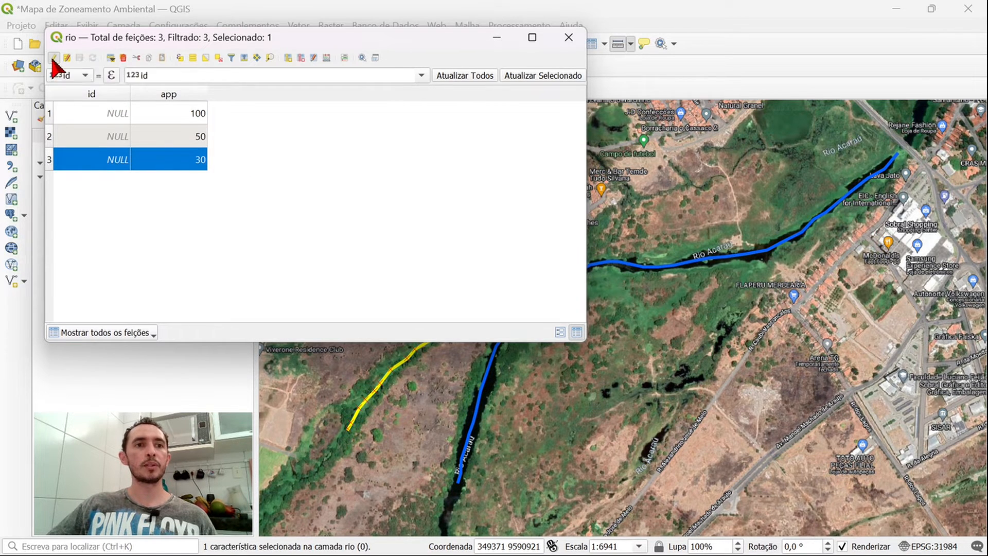
End editing of the rio layer and close its attribute table with no feature selected
click(54, 57)
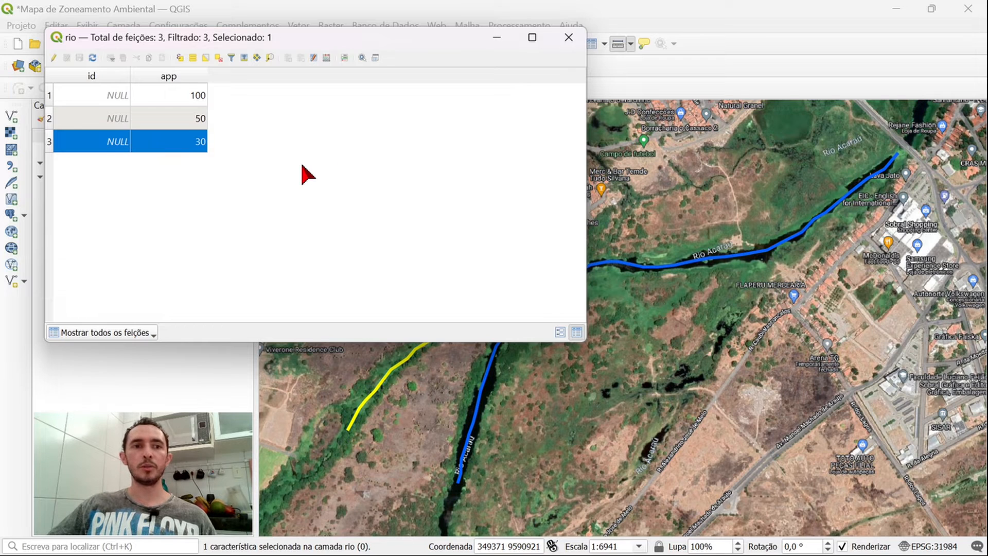
click(63, 136)
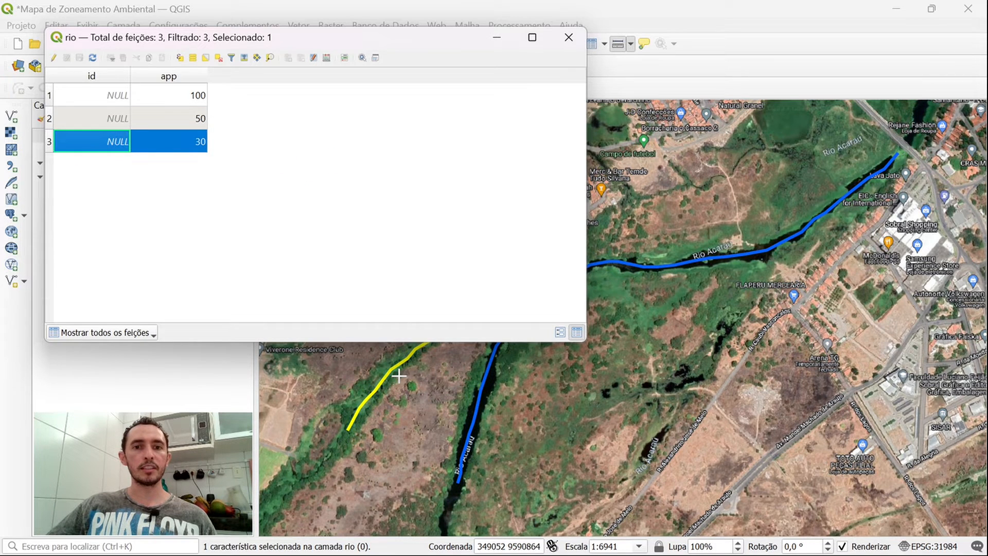
click(217, 57)
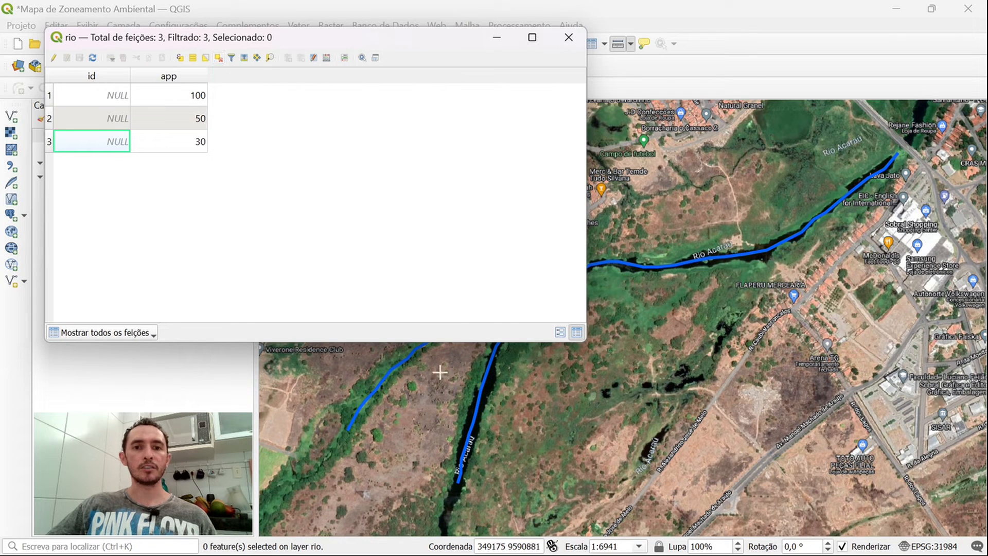
click(566, 41)
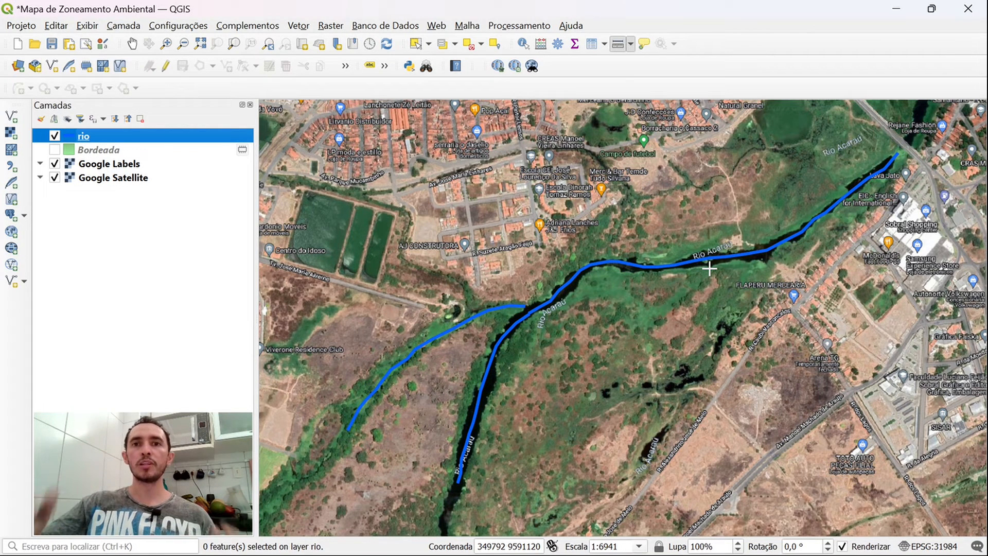
click(297, 26)
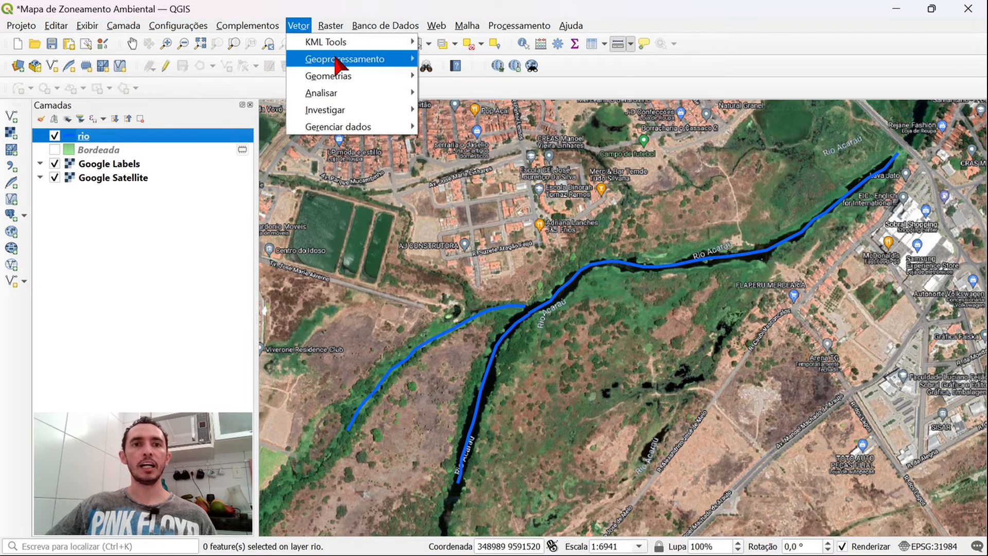
click(335, 58)
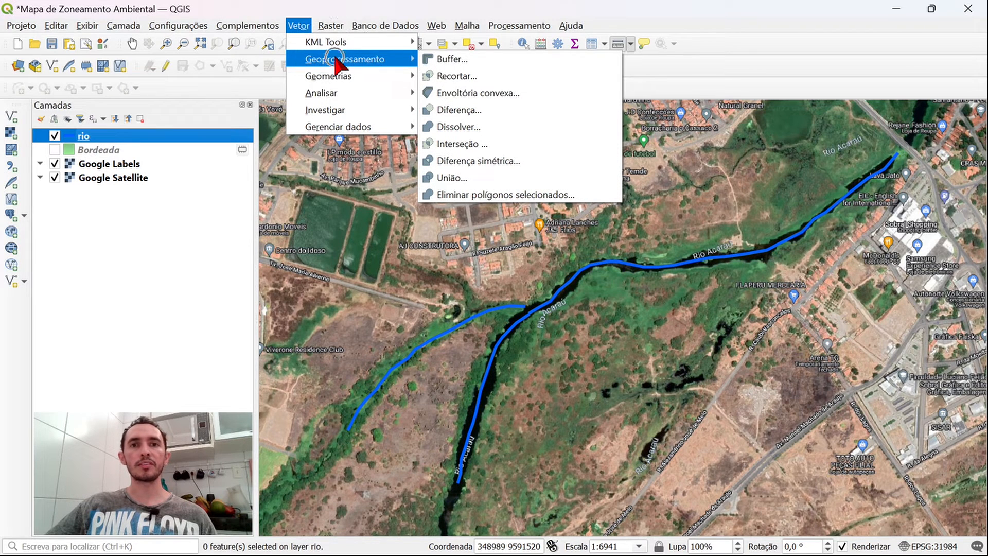
click(465, 61)
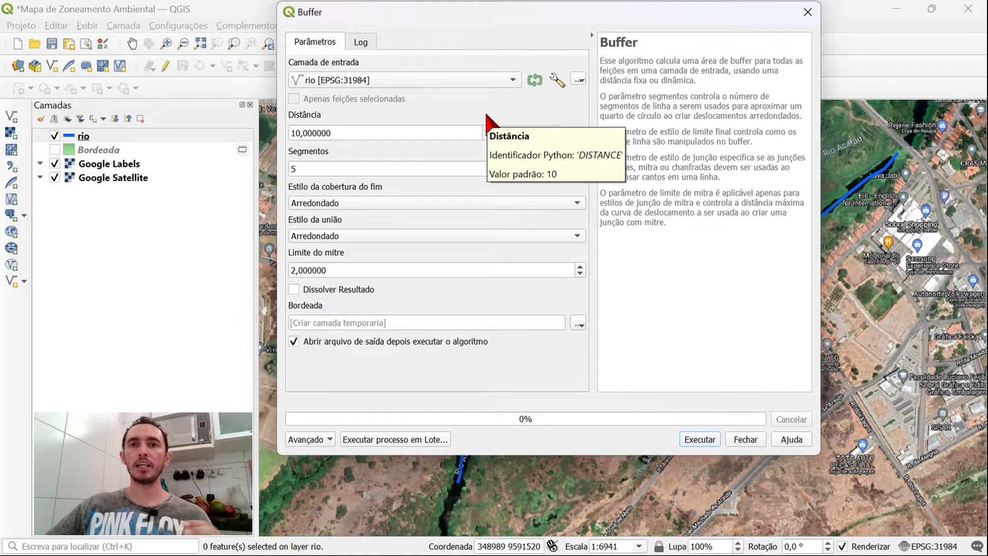
click(806, 15)
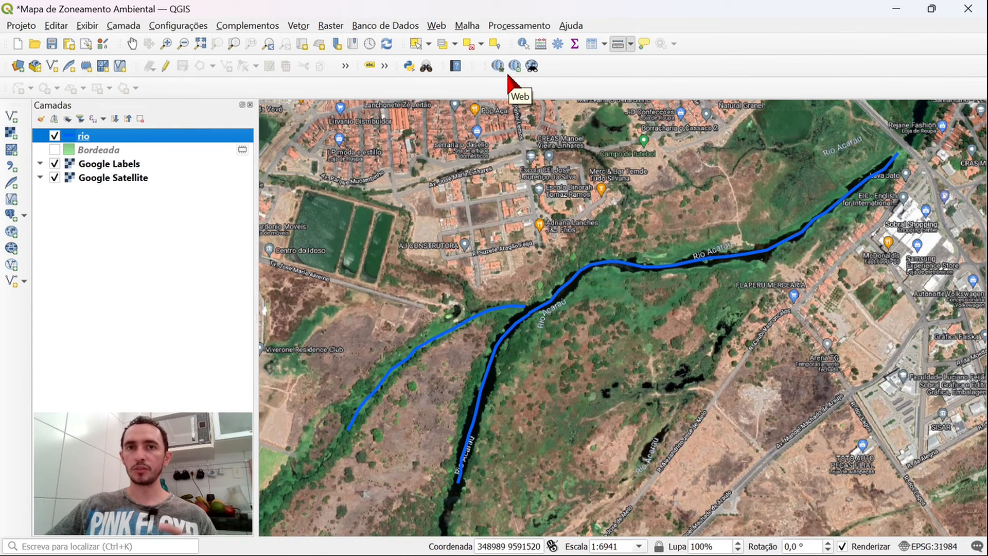
click(299, 28)
click(299, 28)
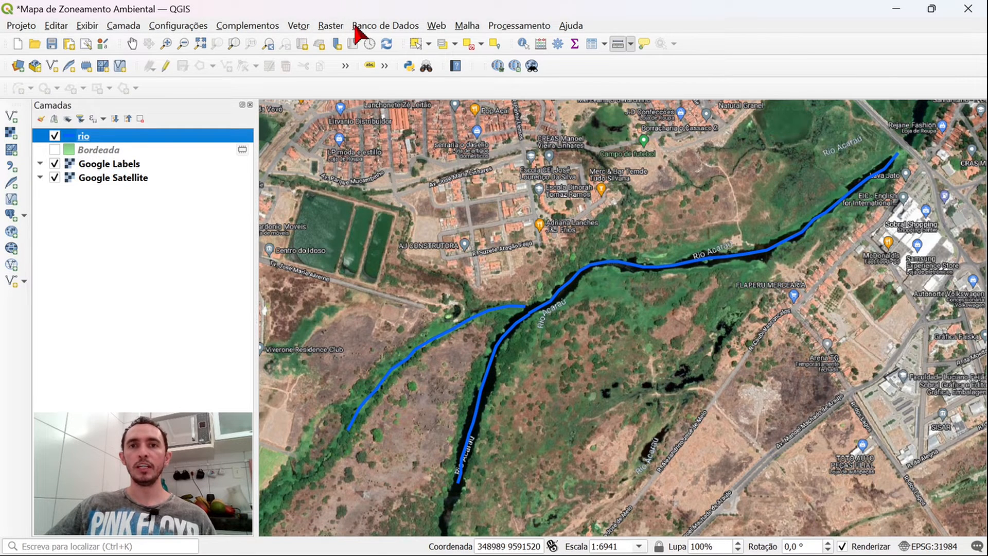
Search the processing toolbox for "buffer" and "amortecedor", and close the toolbox
click(558, 46)
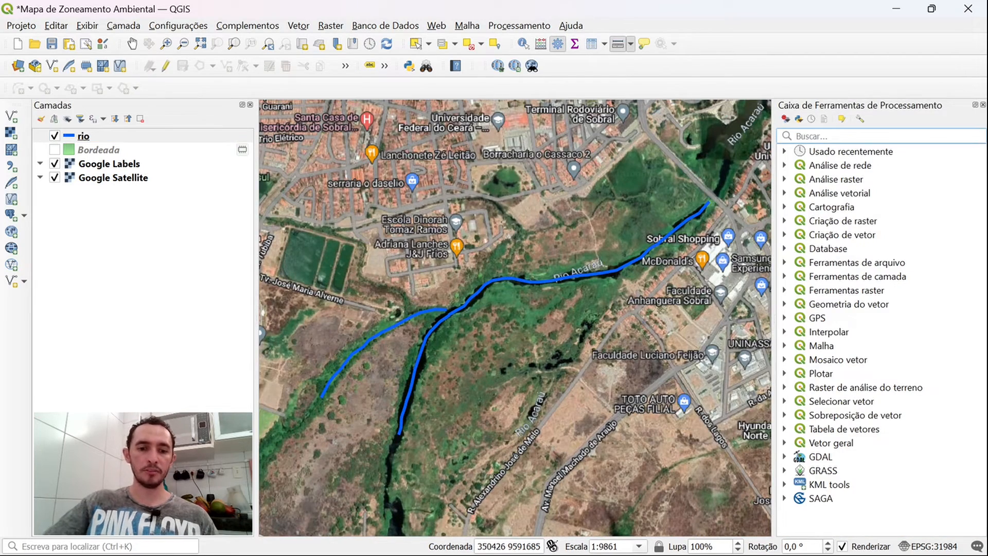
text(buffer)
drag(819, 136, 795, 137)
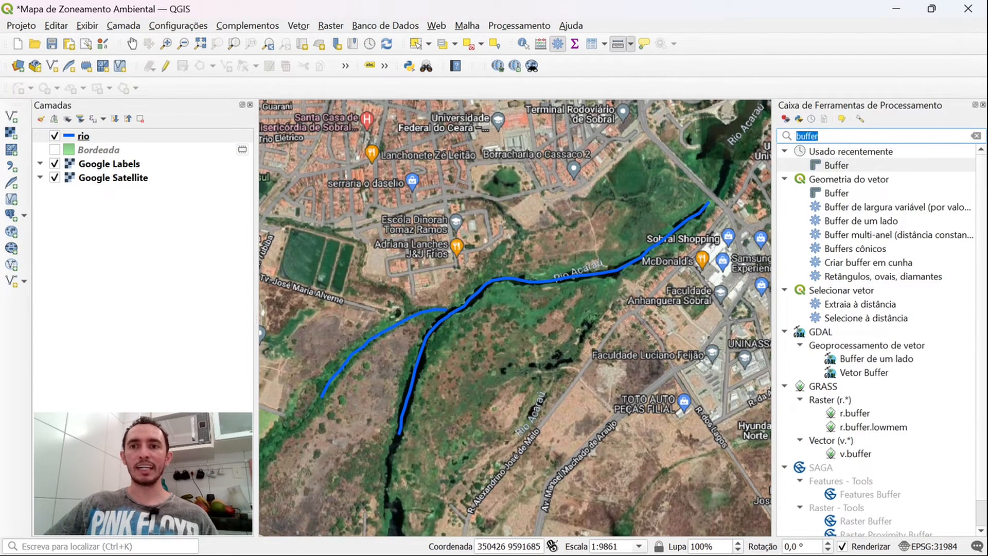
text(amortec)
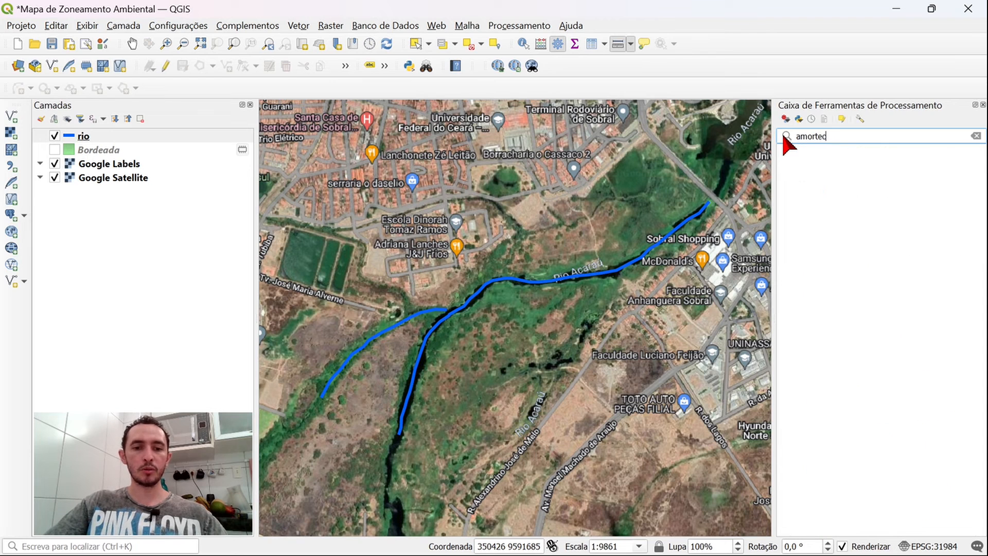
text(er)
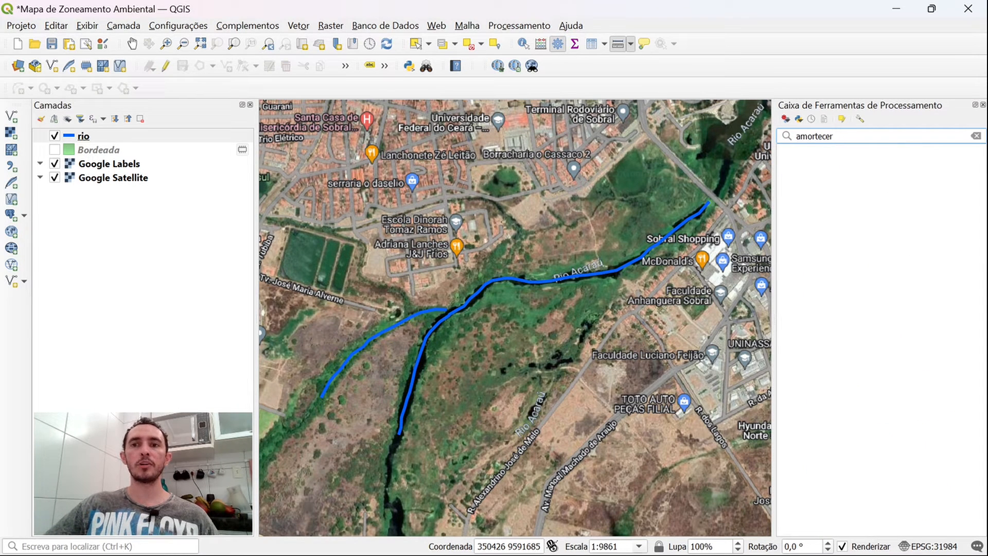
double_click(814, 136)
click(814, 137)
text(dor)
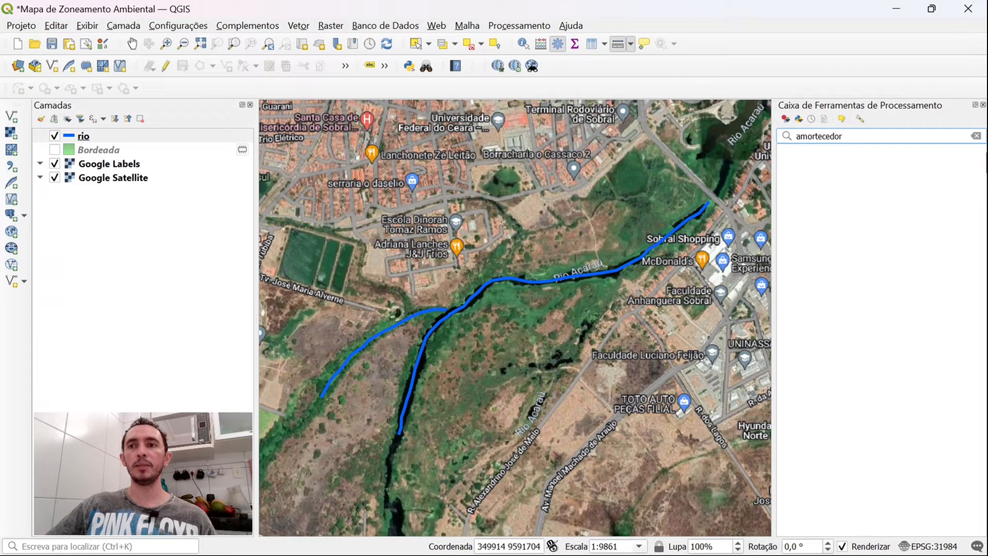
click(982, 105)
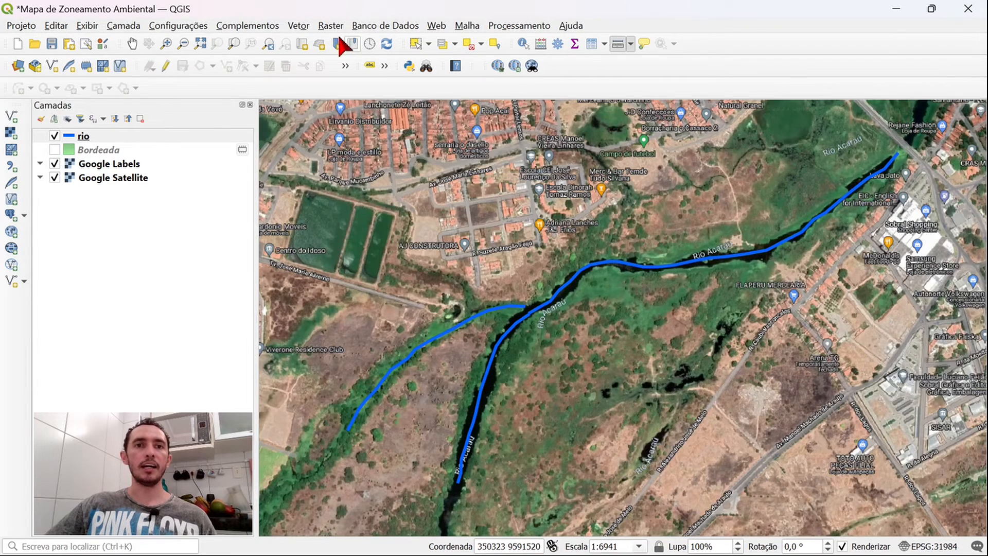
Start the Buffer geoprocessing tool with the rio layer as the input
click(298, 27)
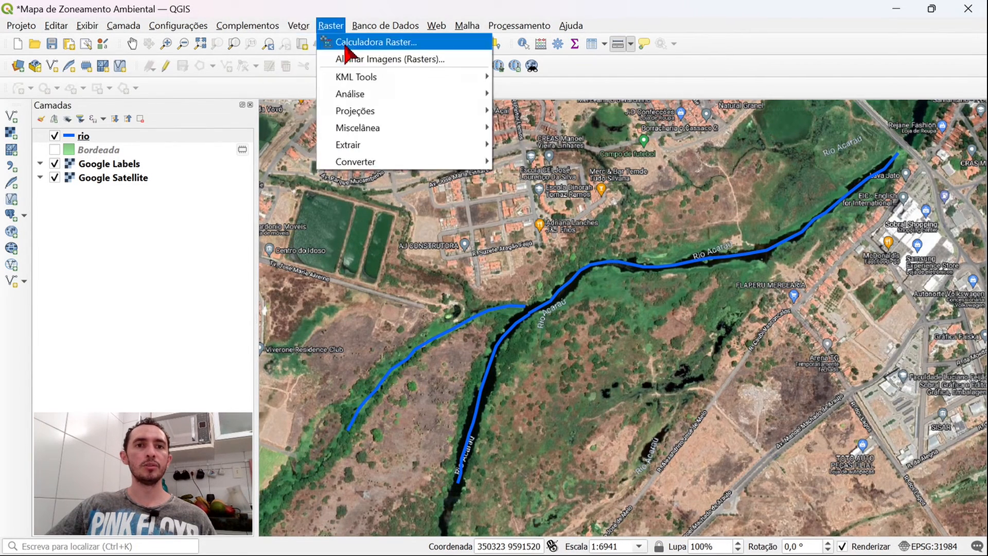
mouse_move(352, 61)
click(447, 59)
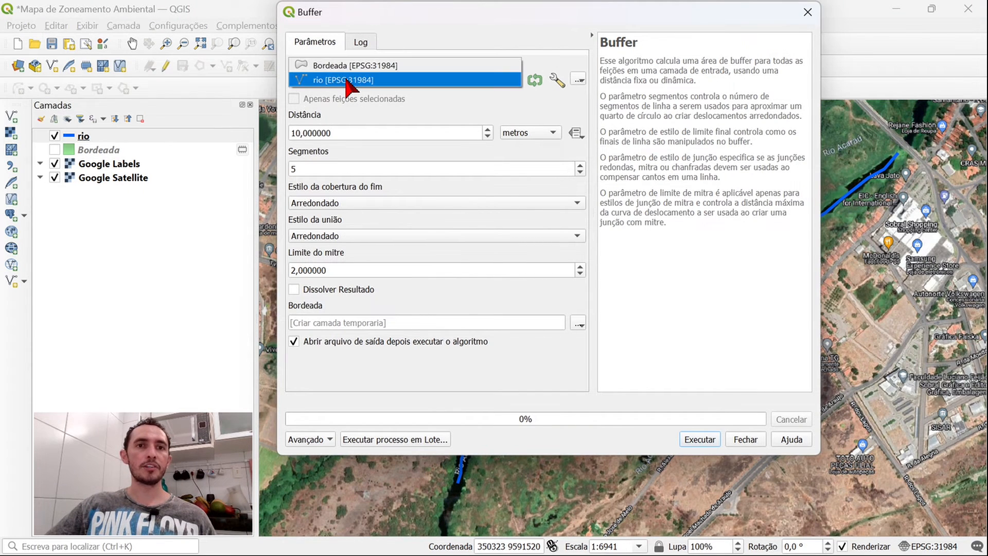
click(346, 81)
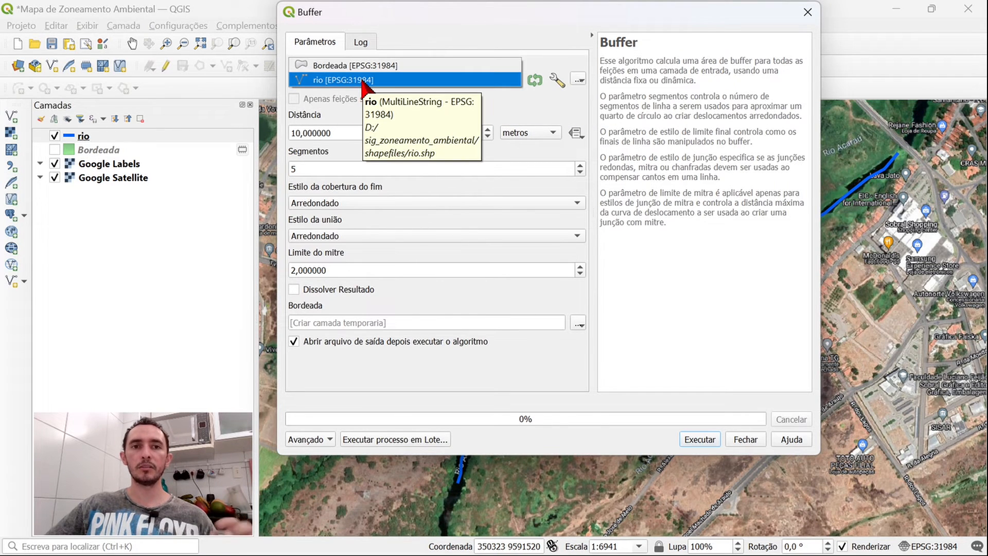
click(336, 81)
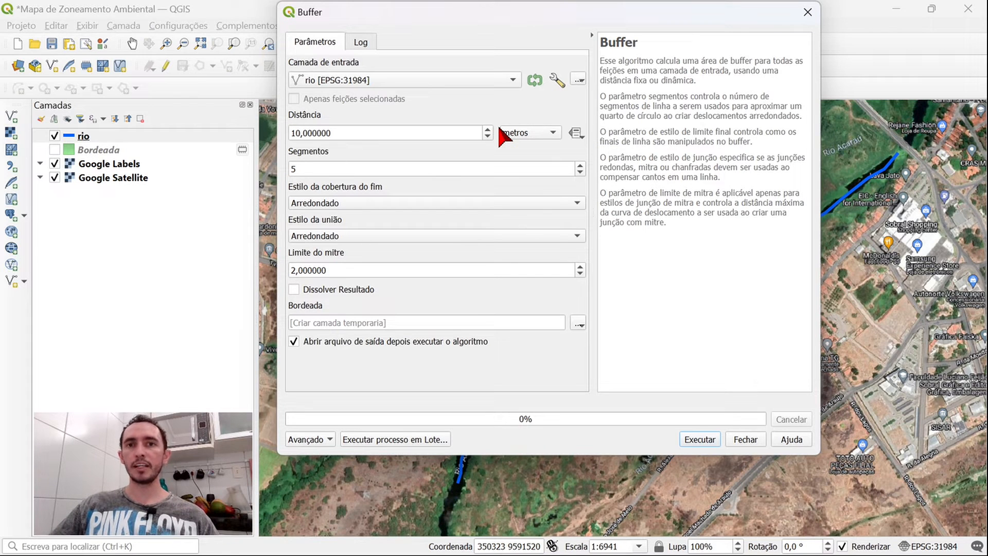
Take the buffer distance from the app attribute field and enable dissolving of the result
click(575, 133)
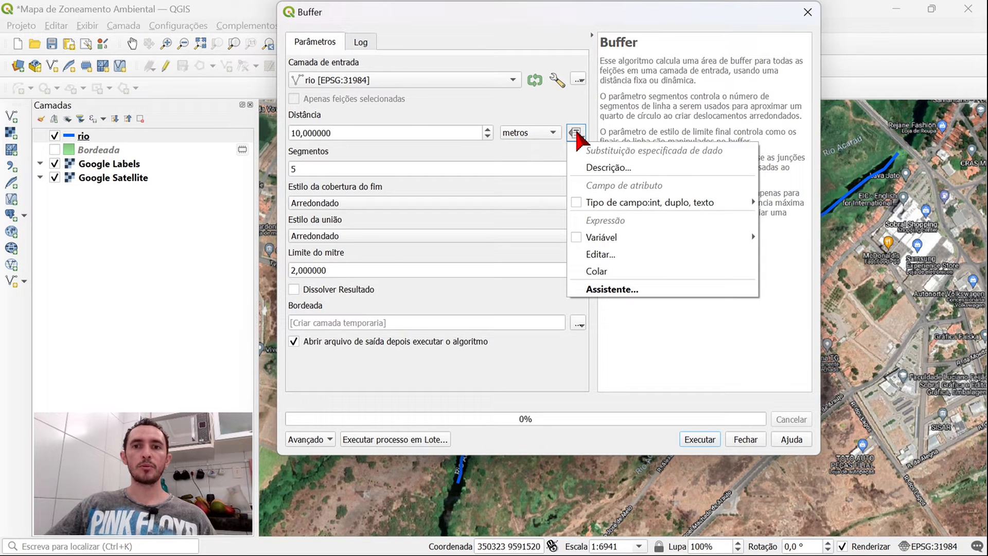
mouse_move(640, 203)
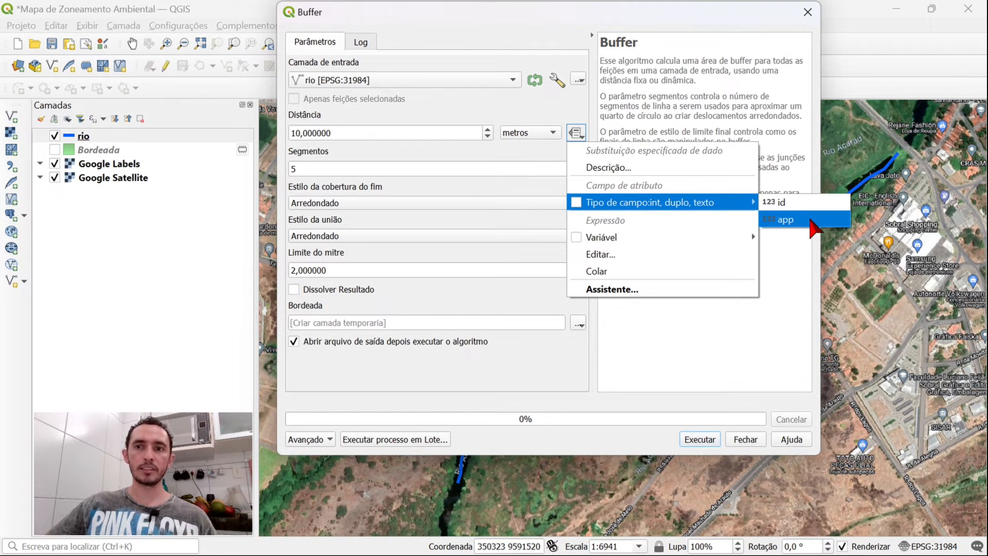
click(809, 220)
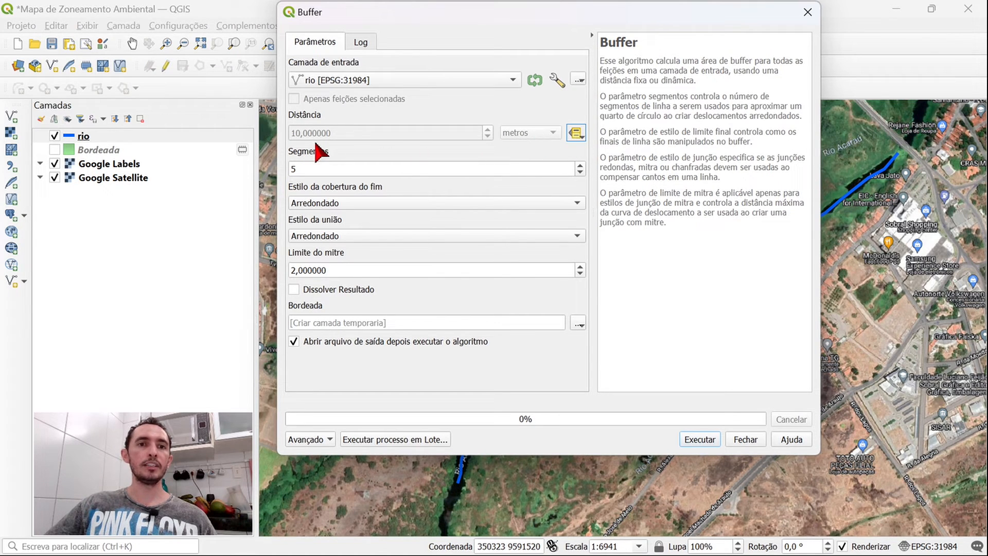
click(486, 131)
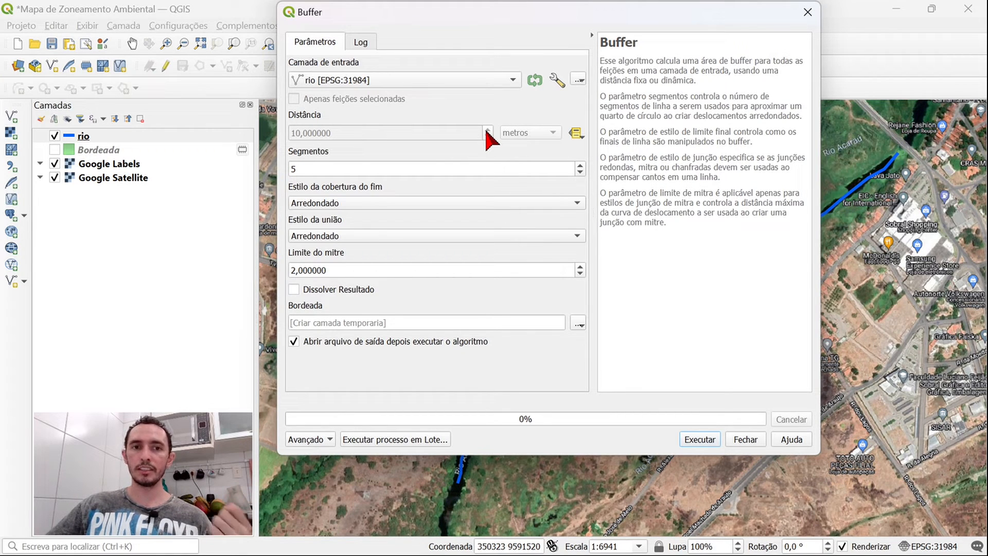
click(300, 292)
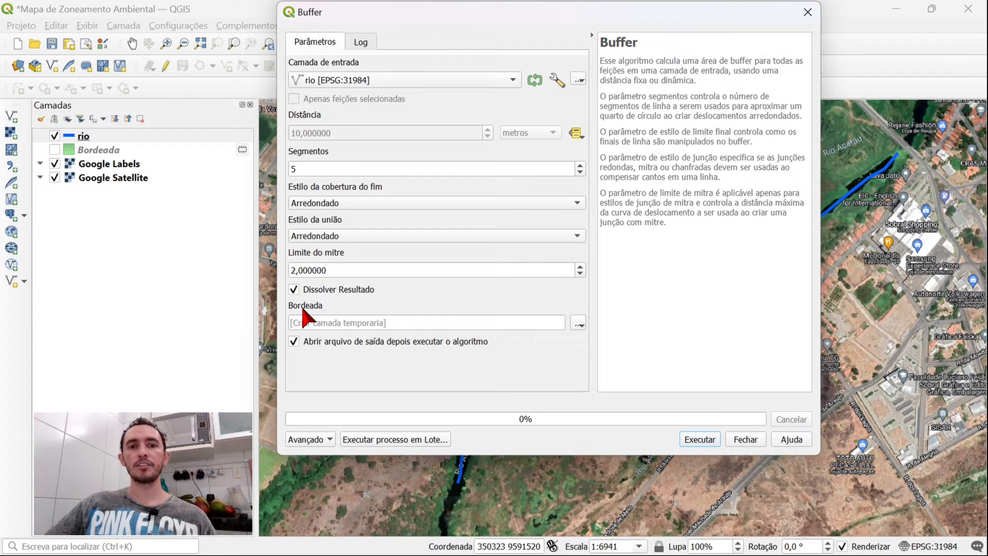
Save the buffer output as the shapefile APP - RIO ACARAÚ in the SHAPES folder and run the tool
click(577, 324)
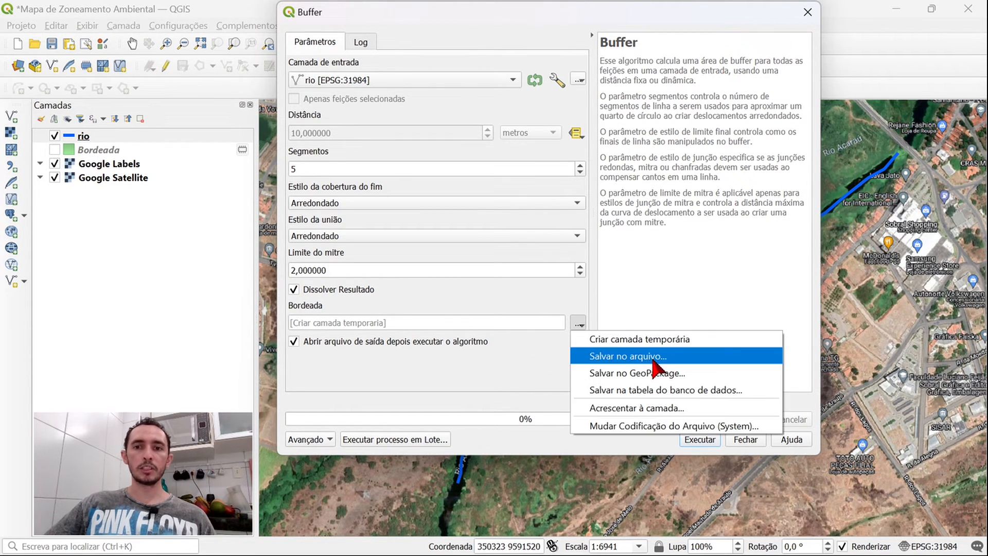
click(654, 360)
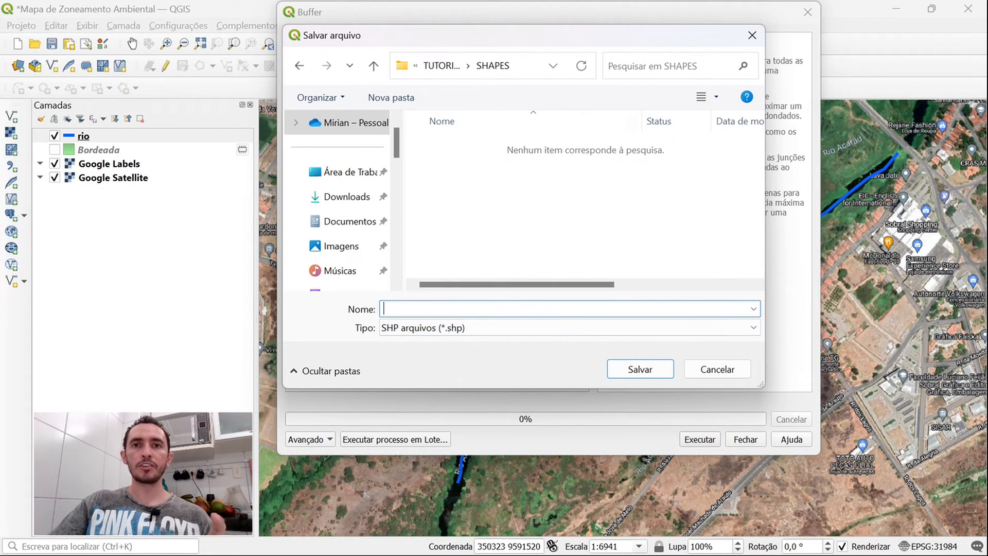
text(APP - RIO ACARAÚ)
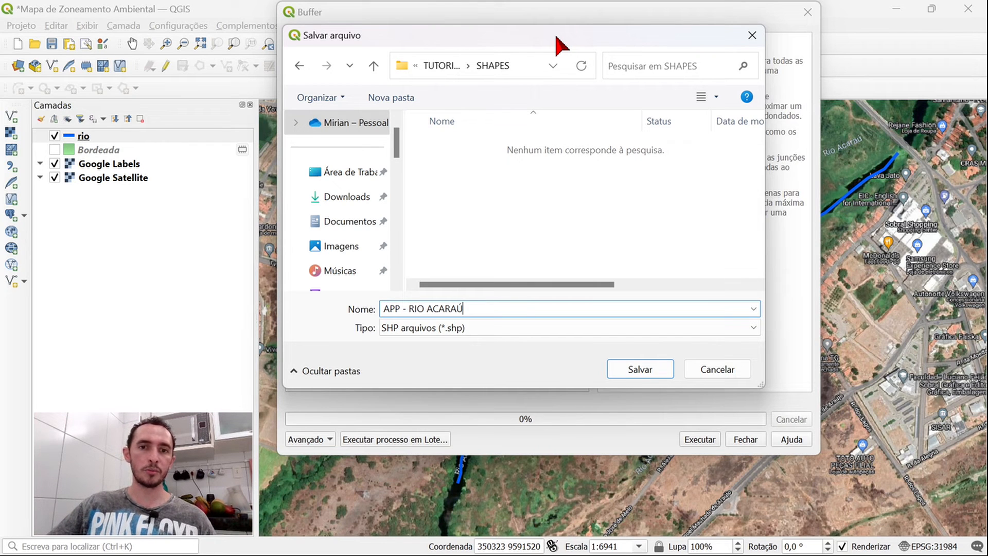
click(640, 370)
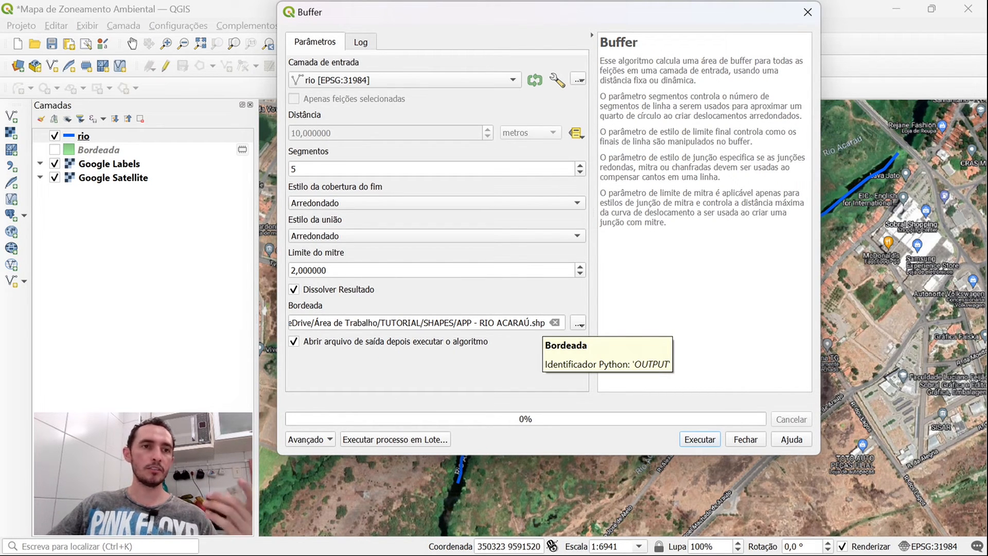
click(699, 442)
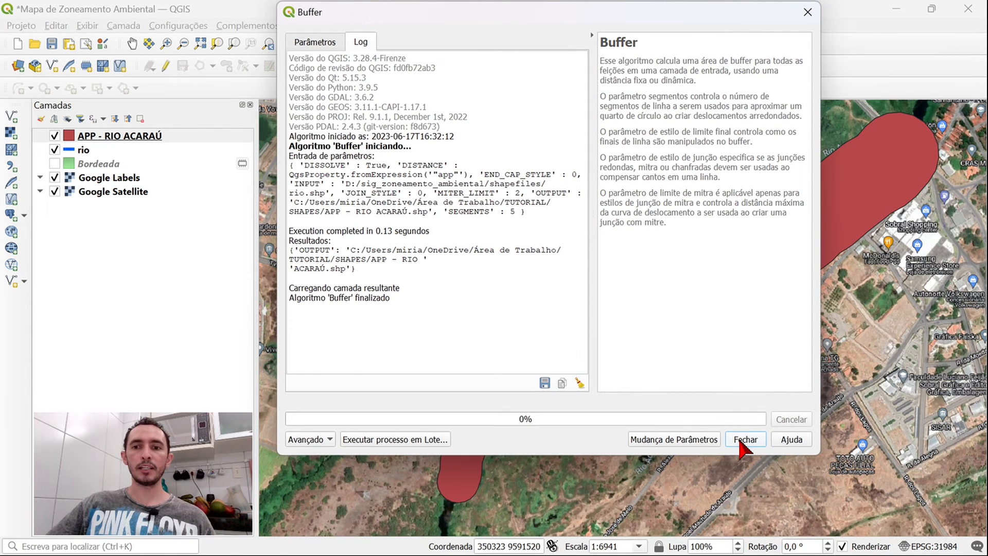
click(744, 440)
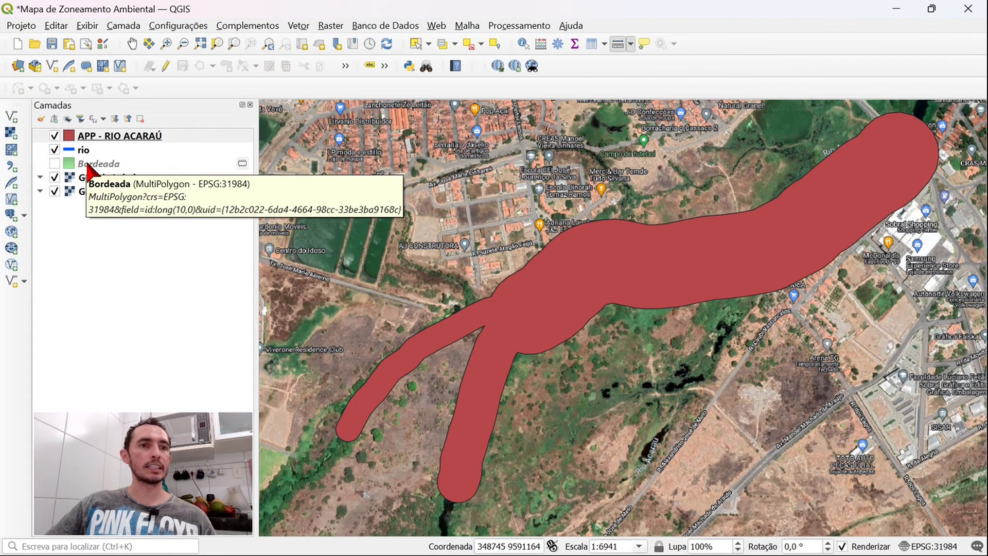
Copy all style categories from the Bordeada layer
right_click(87, 164)
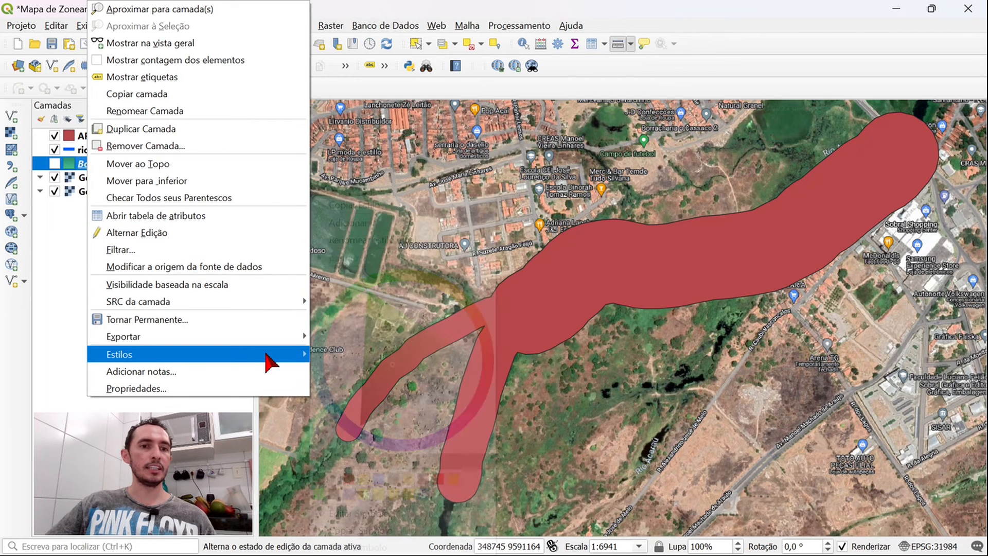
click(267, 355)
mouse_move(490, 206)
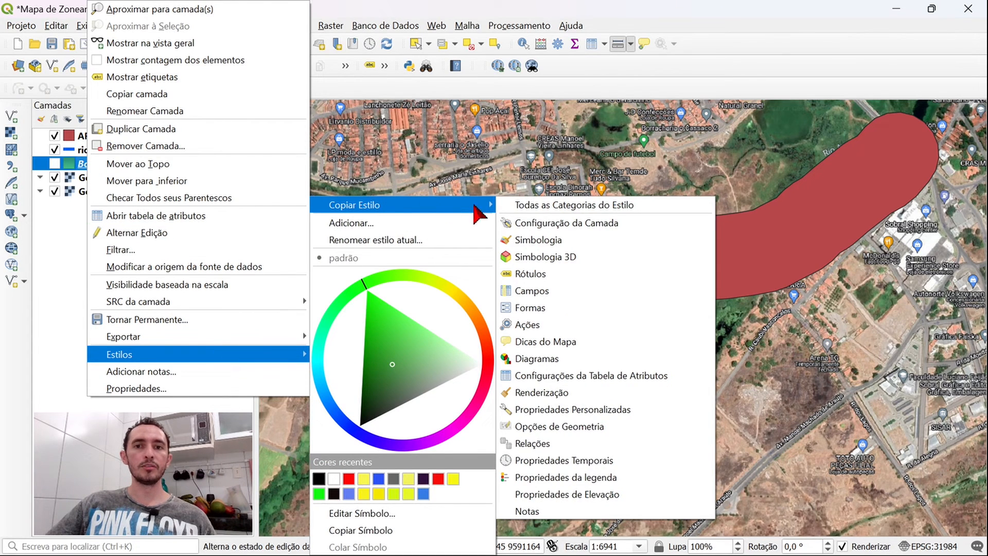
click(515, 208)
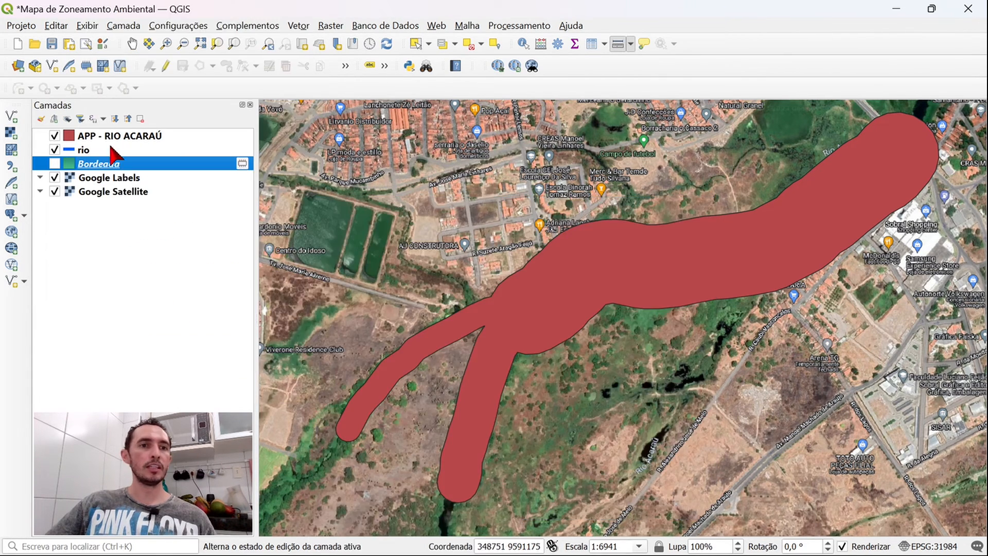
Paste all the copied style categories onto the APP - RIO ACARAÚ layer
right_click(116, 140)
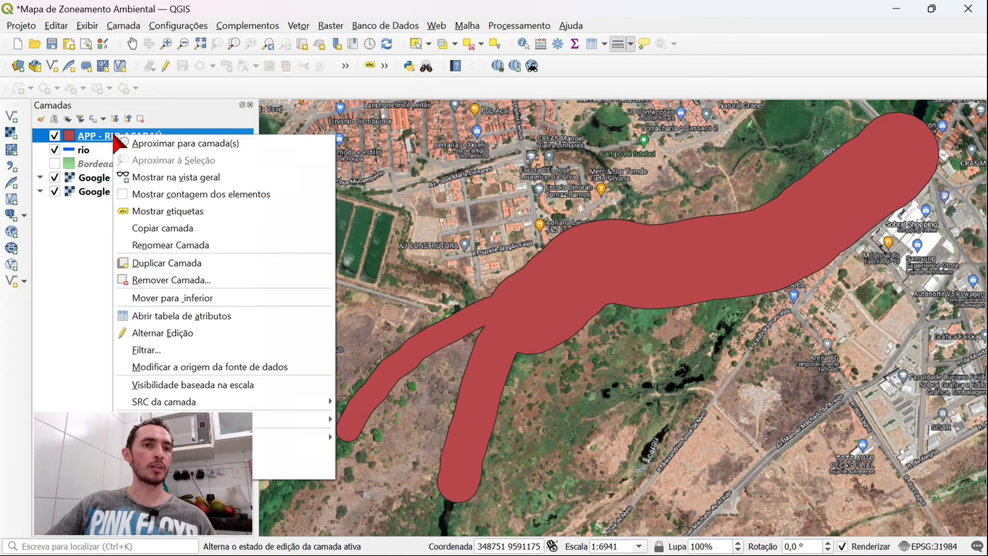
mouse_move(287, 437)
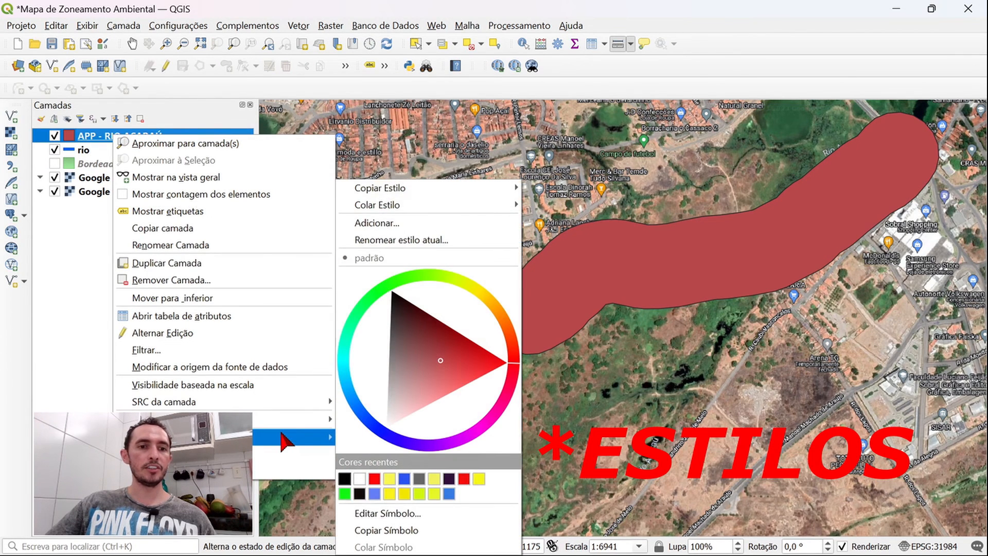
mouse_move(452, 209)
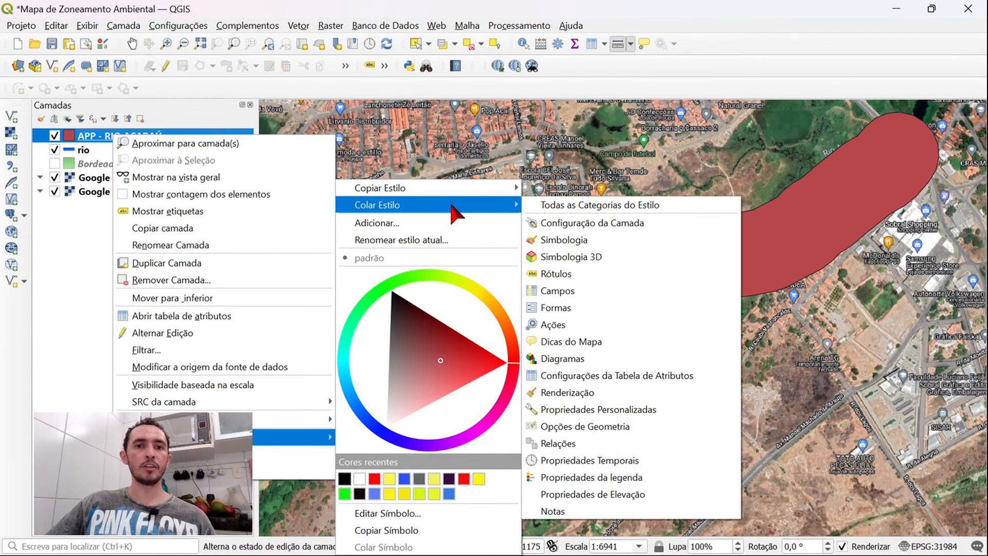
click(581, 206)
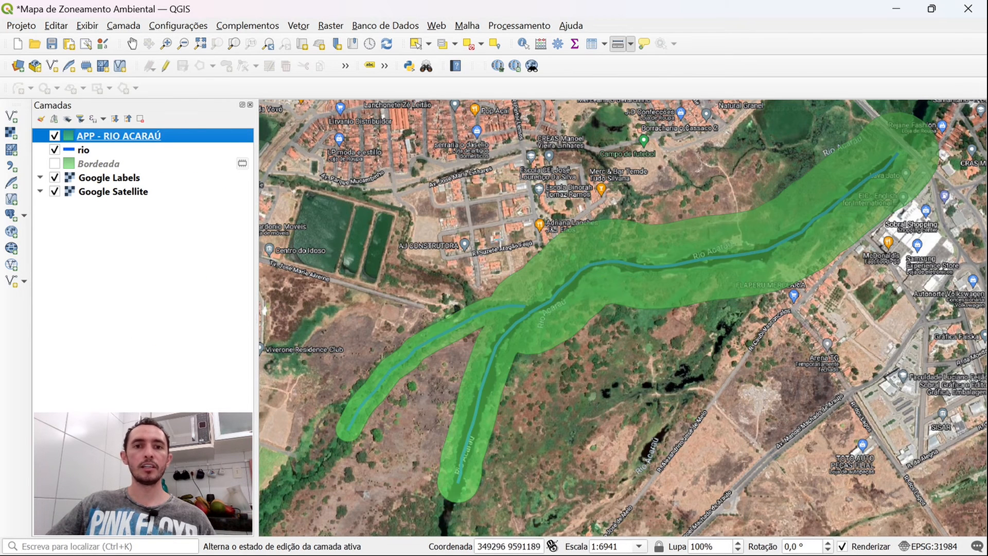